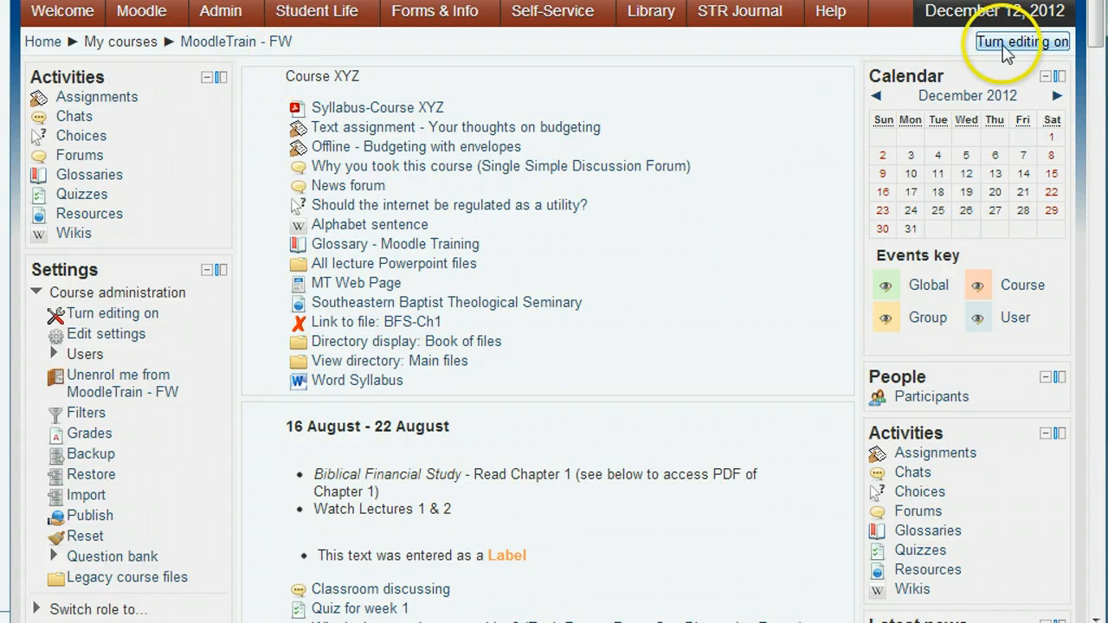
- Turn on course editing and add a Quiz activity to the 23 August - 29 August section
left_click(1009, 44)
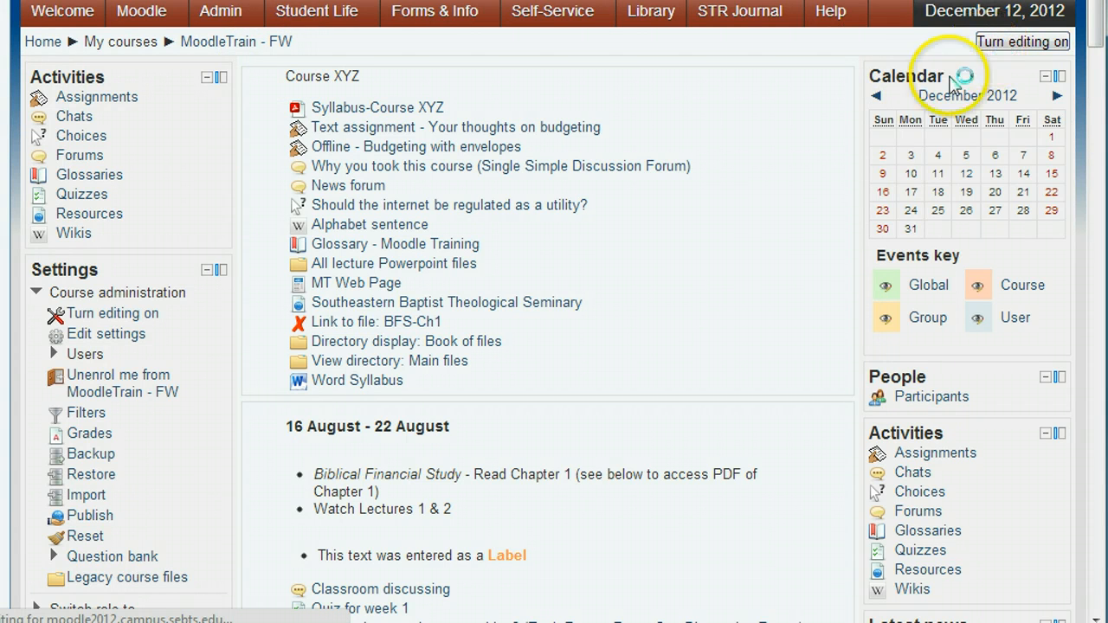
scroll(773, 275, "down", 10)
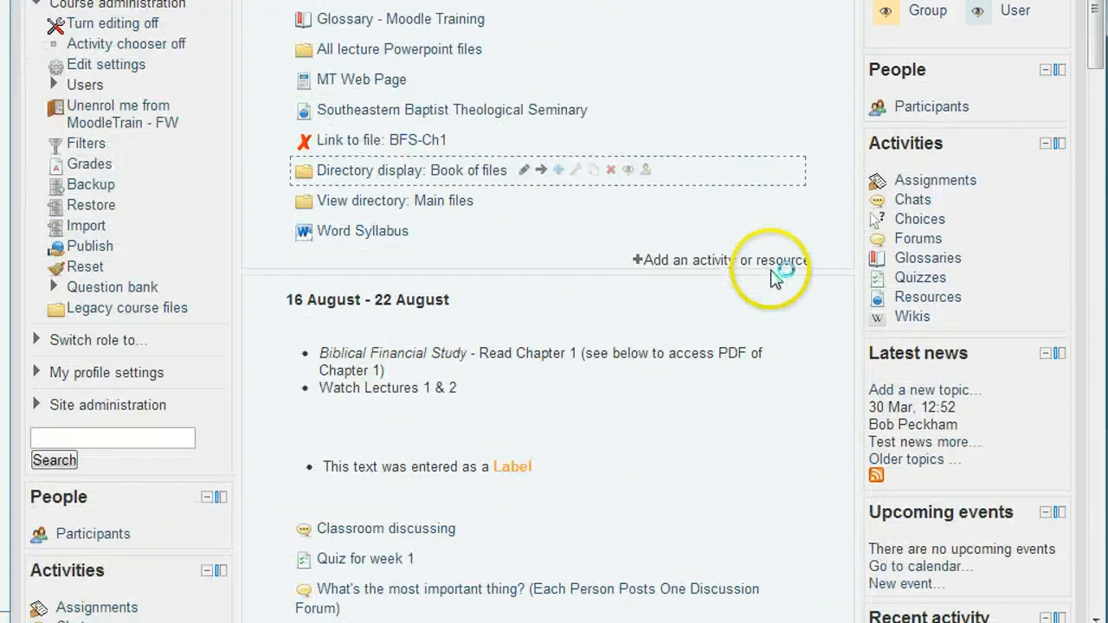
scroll(554, 337, "down", 2)
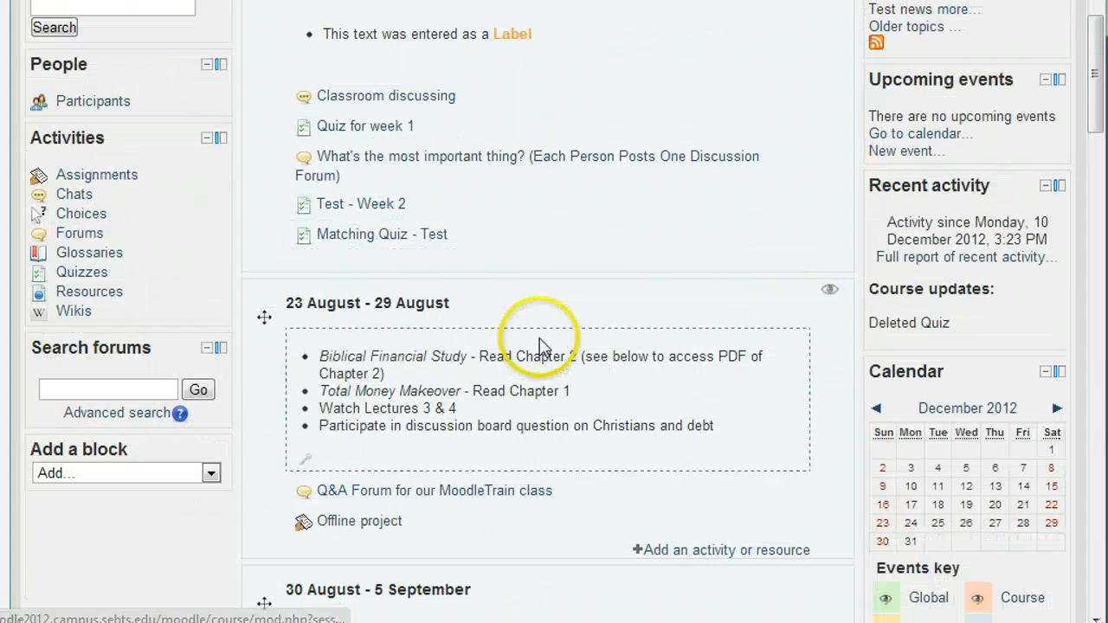
left_click(677, 552)
left_click(316, 271)
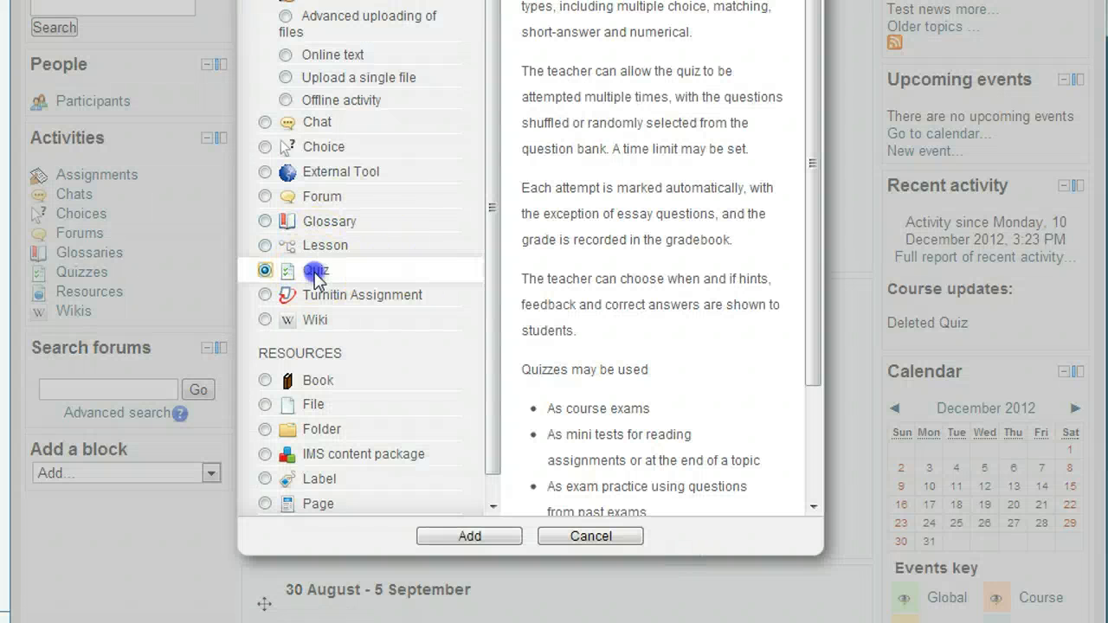
left_click(472, 536)
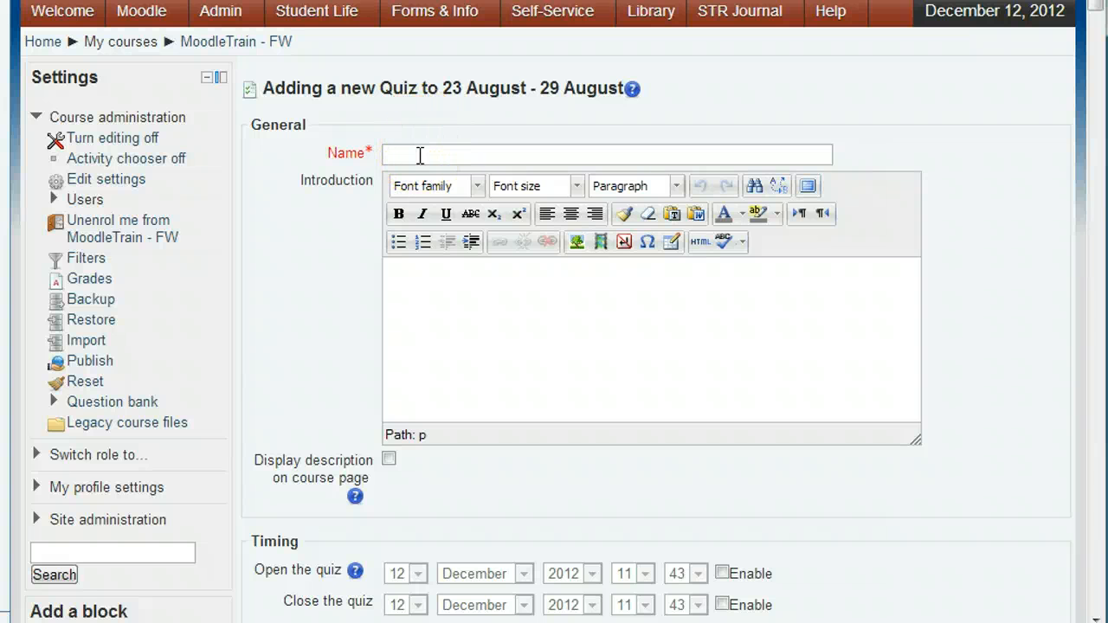
- Name the new quiz "Quiz - week 3"
scroll(450, 321, "down", 20)
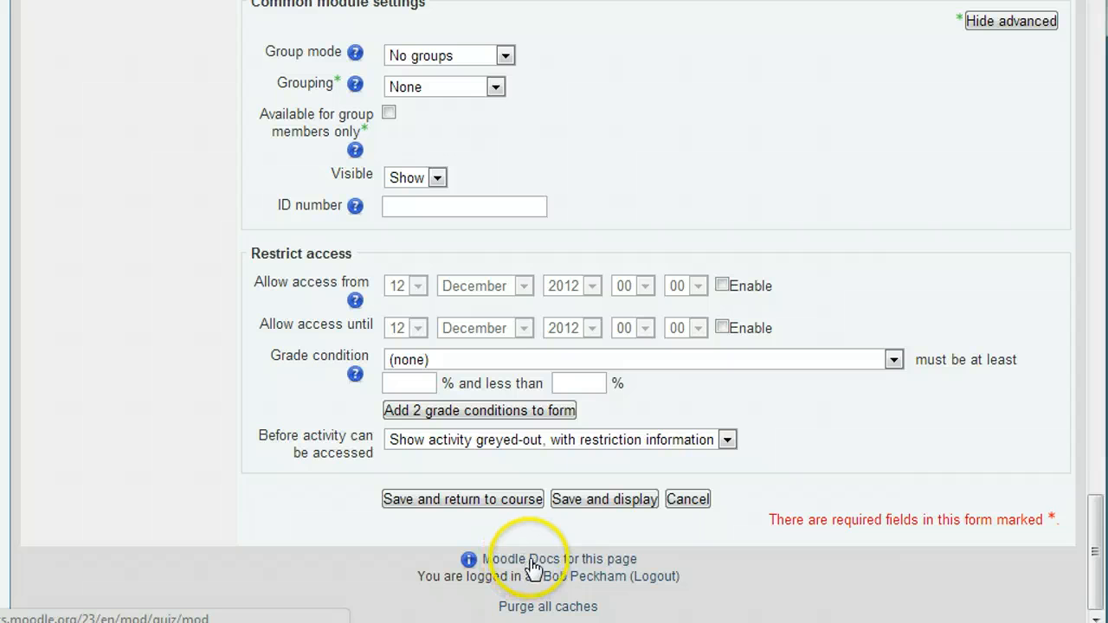
scroll(535, 564, "up", 20)
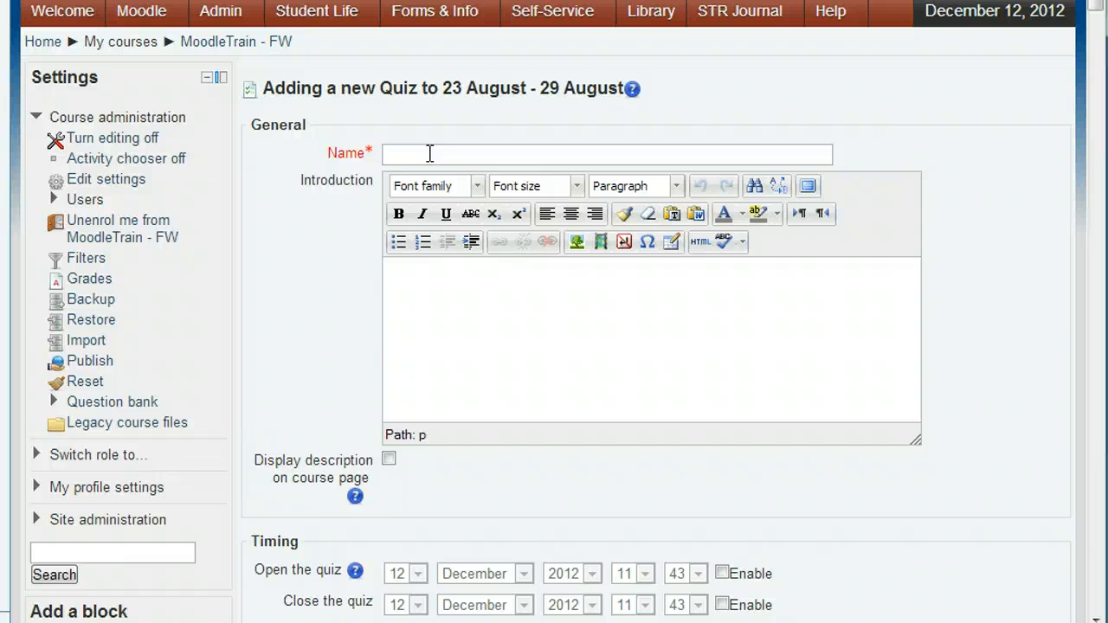
left_click(429, 154)
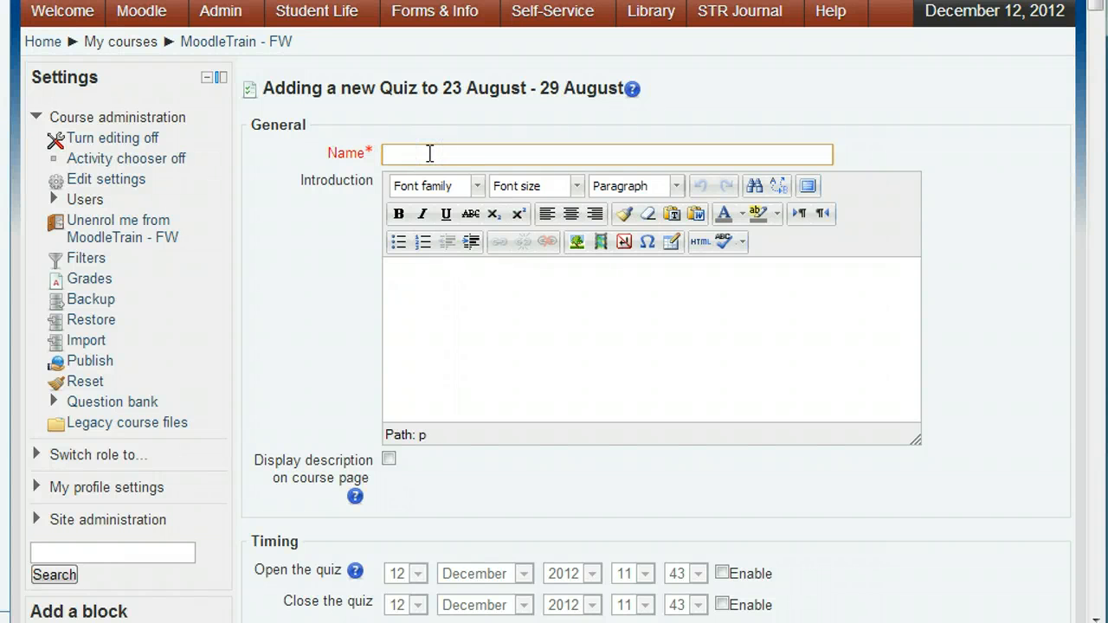
type("Quiz - week 3")
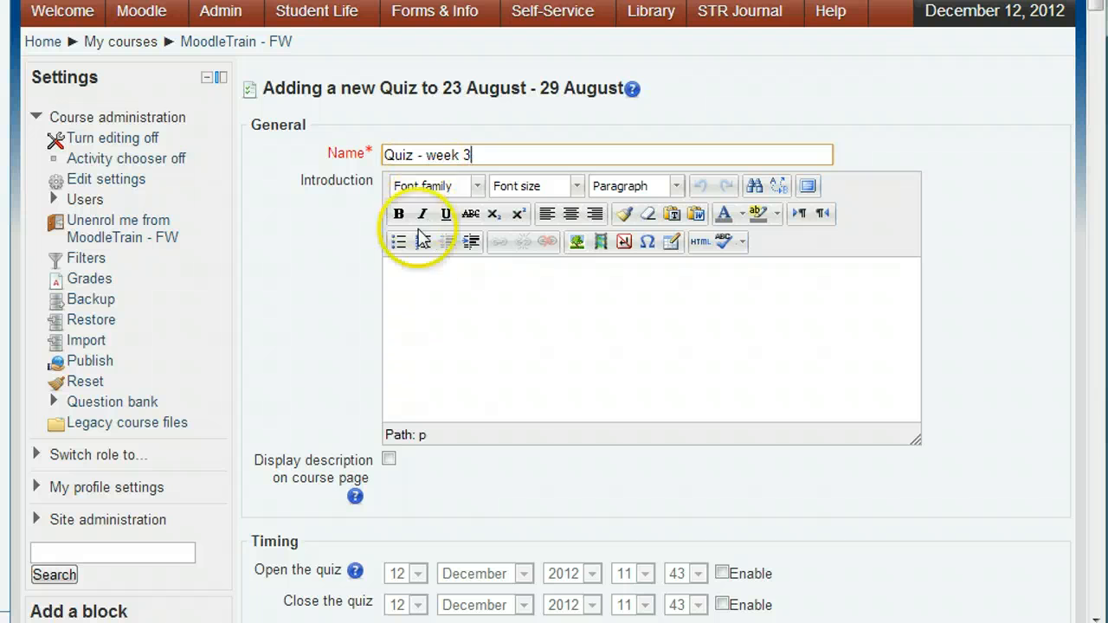
left_click(416, 287)
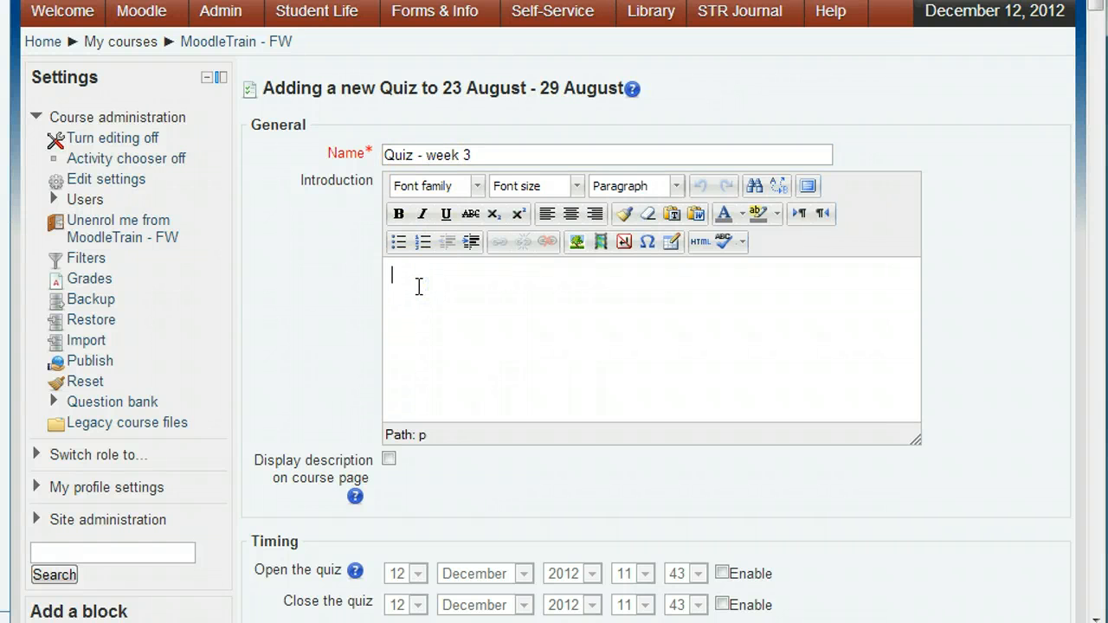
left_click(419, 287)
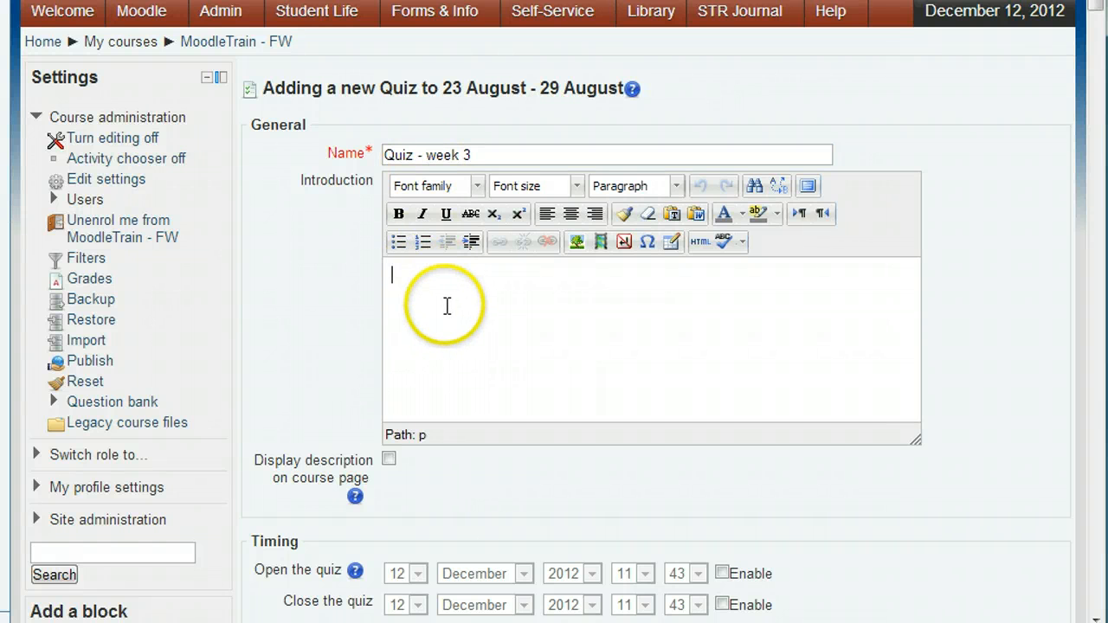
left_click(388, 460)
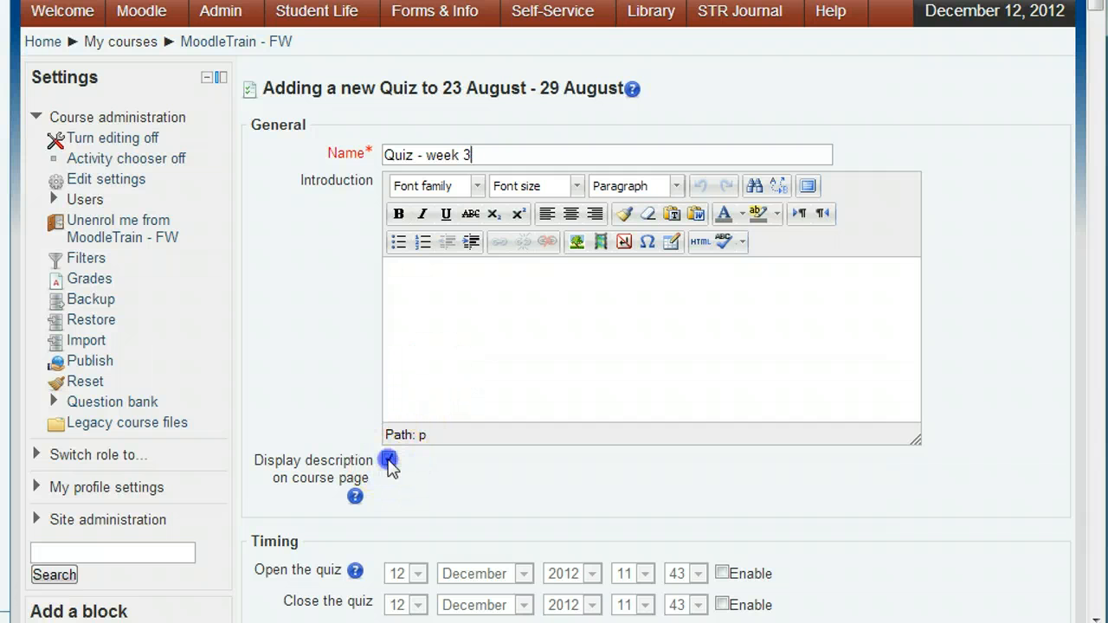
left_click(388, 460)
- Enable the quiz's open and close dates, and set the close date to 19 December 2012
scroll(489, 477, "down", 3)
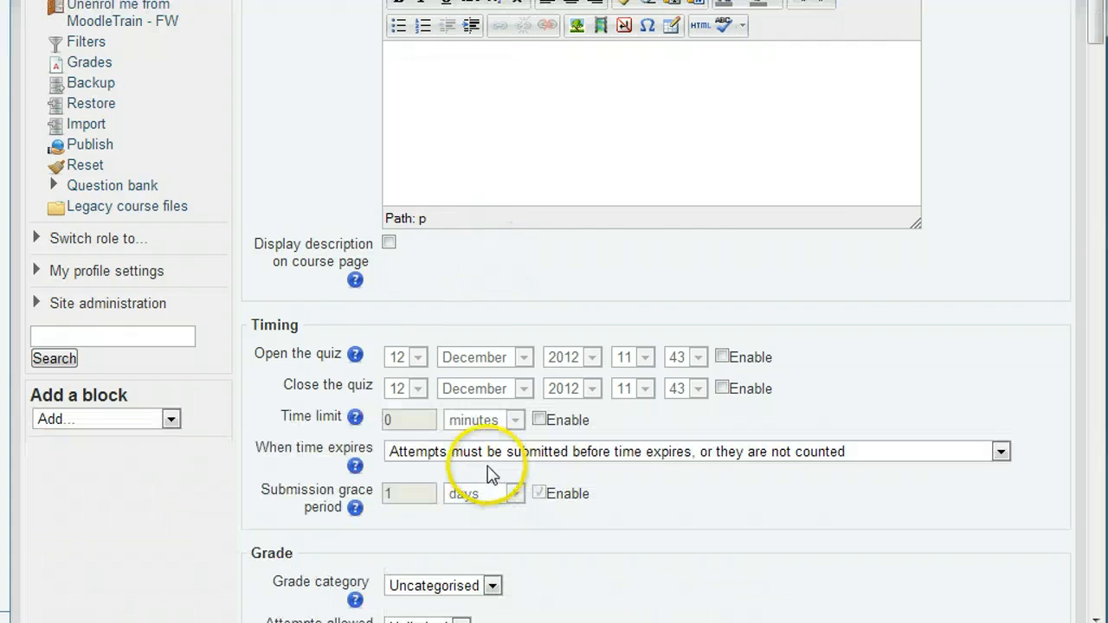
scroll(389, 358, "down", 2)
left_click_drag(1098, 54, 1097, 30)
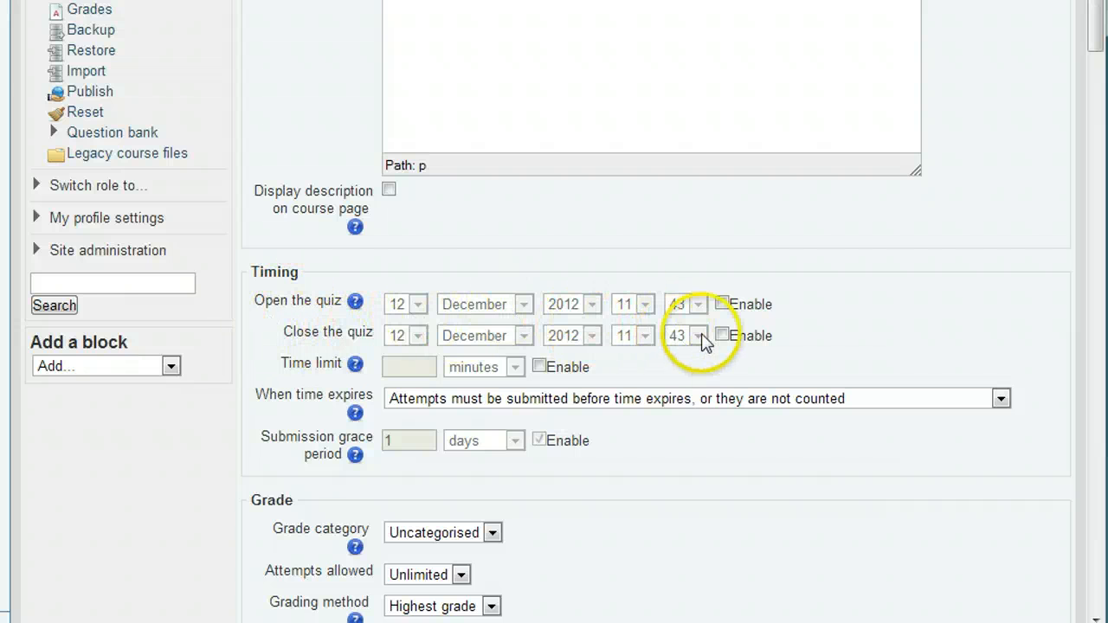
left_click(723, 304)
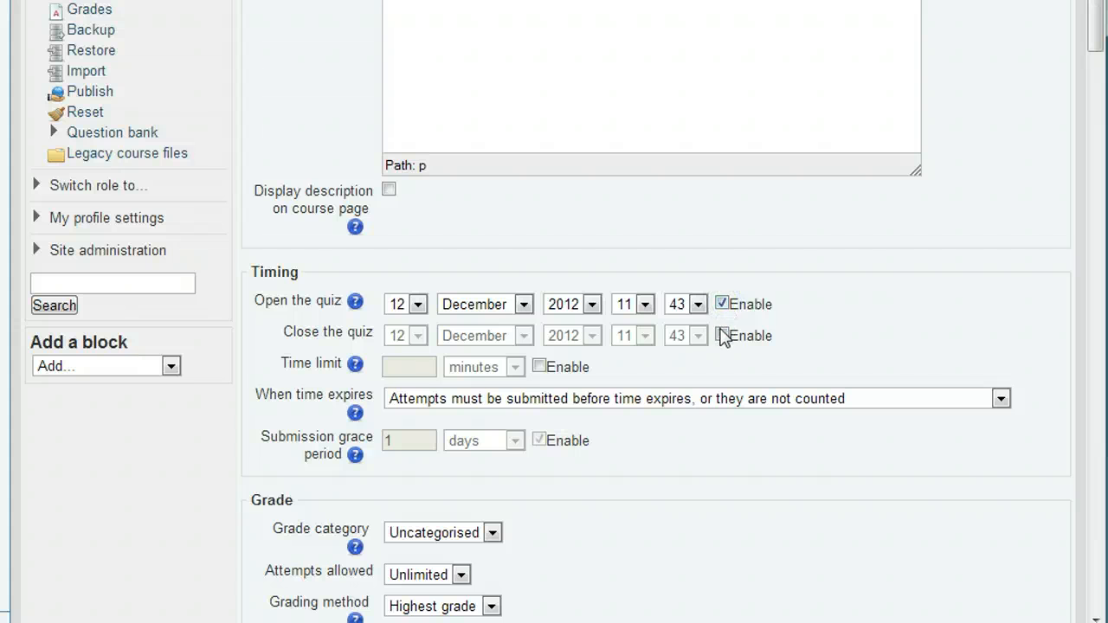
left_click(722, 335)
left_click(419, 336)
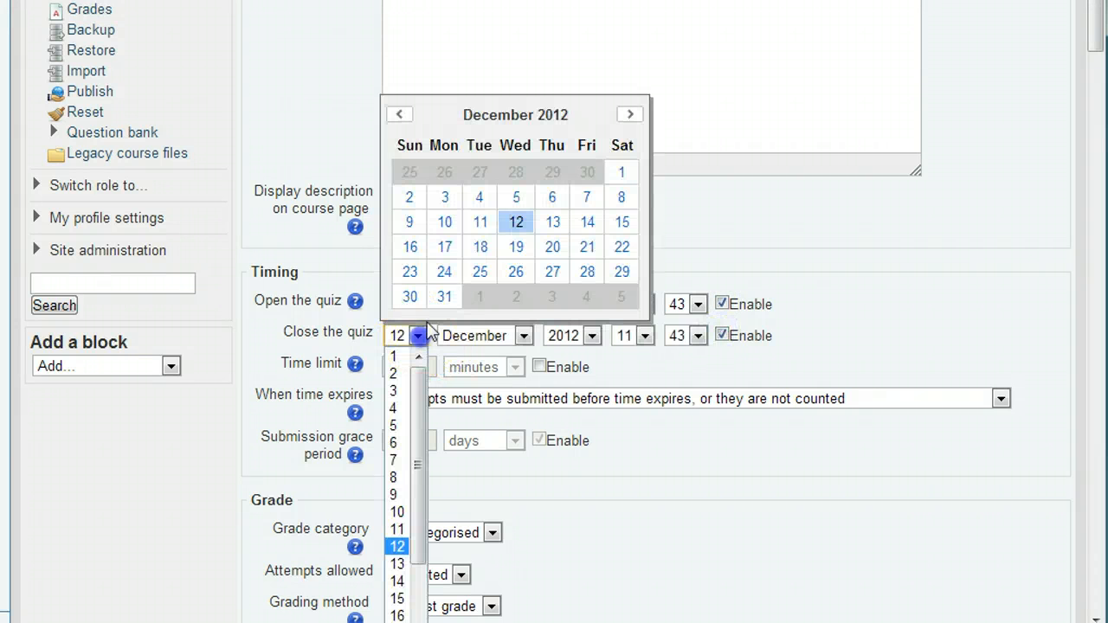
left_click(518, 248)
left_click(518, 248)
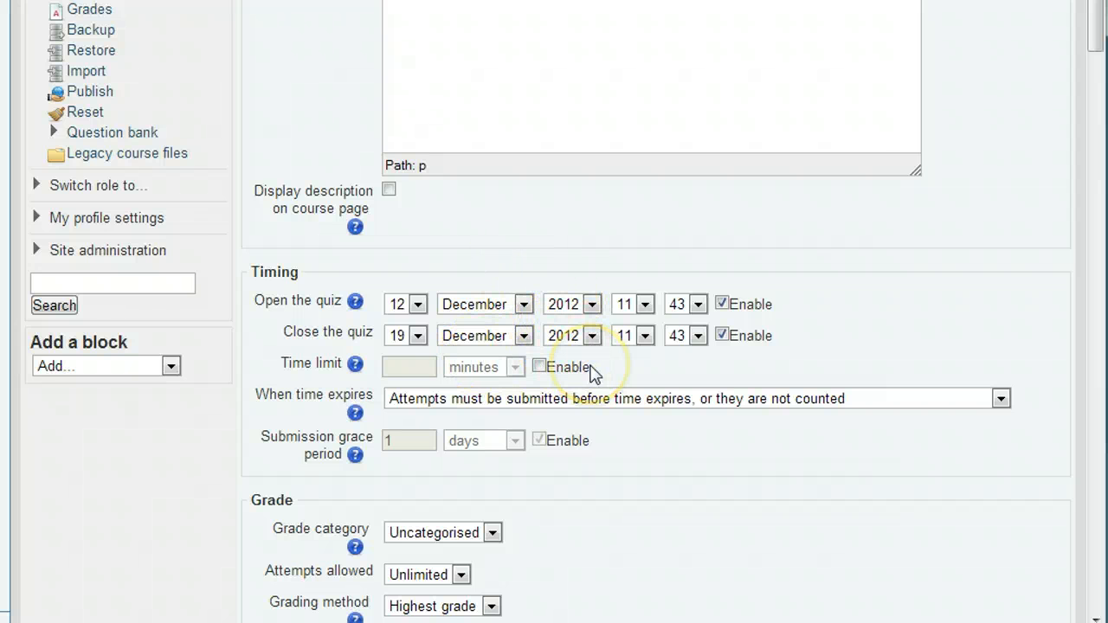
- Enable a 15-minute time limit and allow a grace period for submitting open attempts, with no more questions answered, when time expires
left_click(539, 367)
left_click(403, 367)
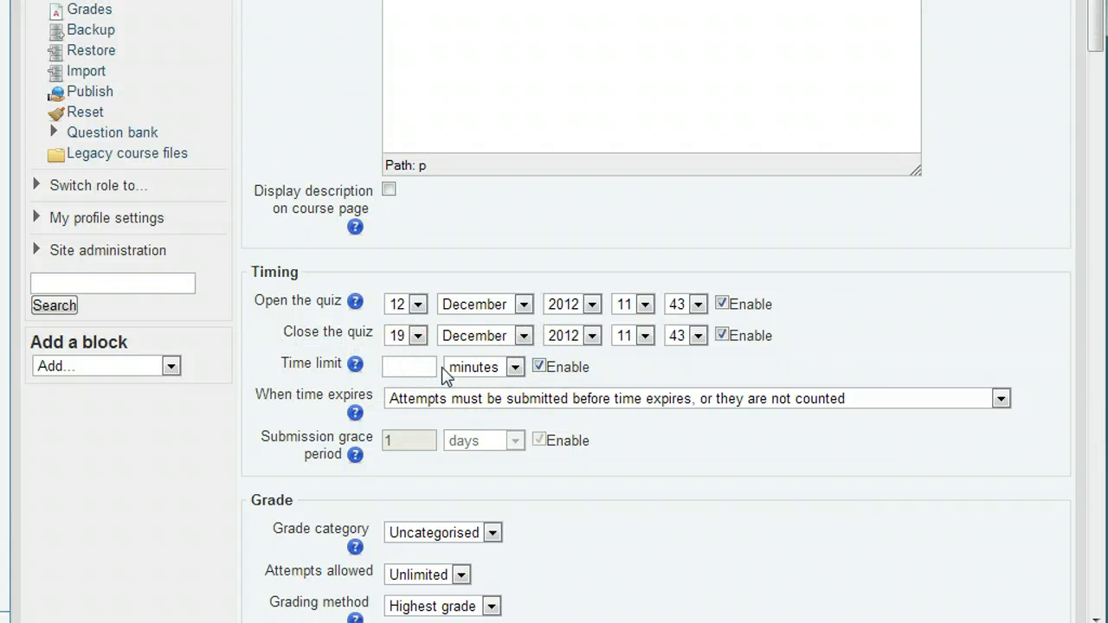
type("15")
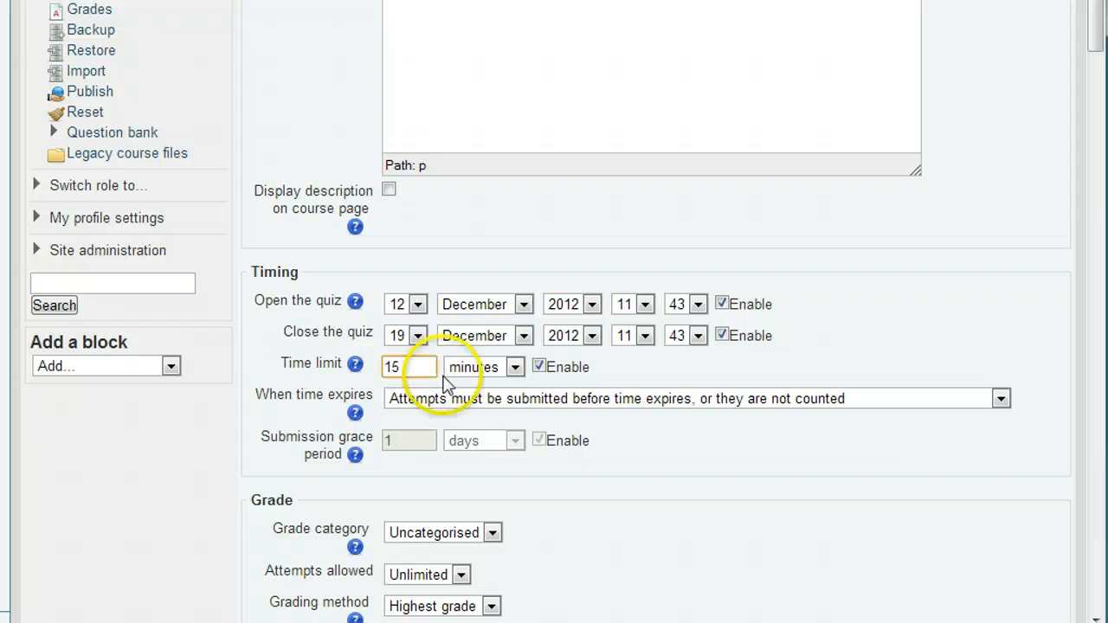
left_click(975, 401)
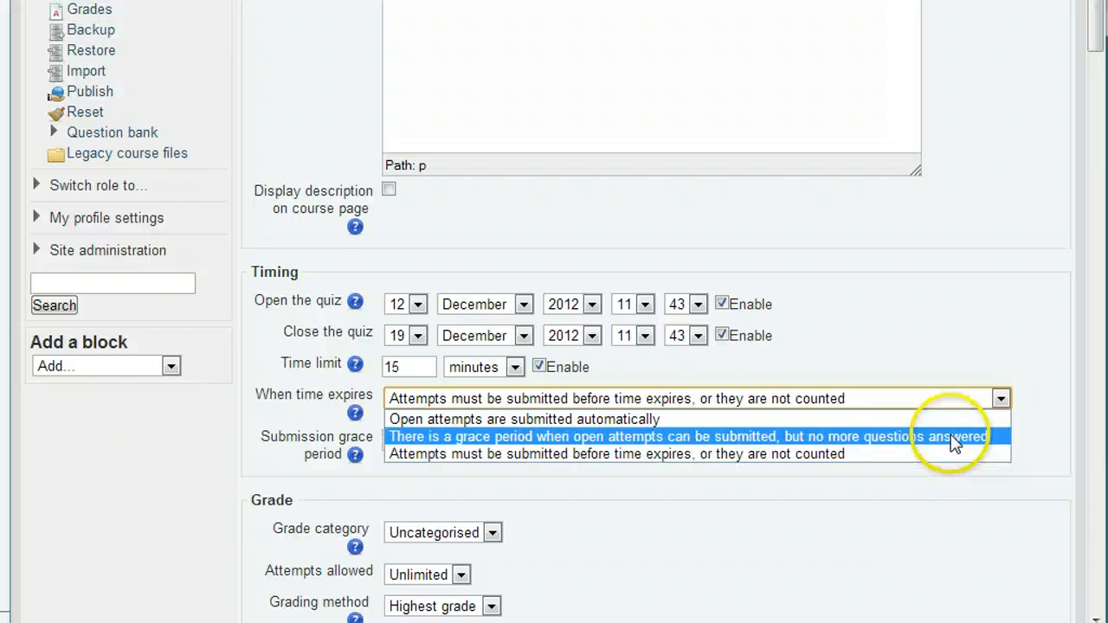
left_click(953, 437)
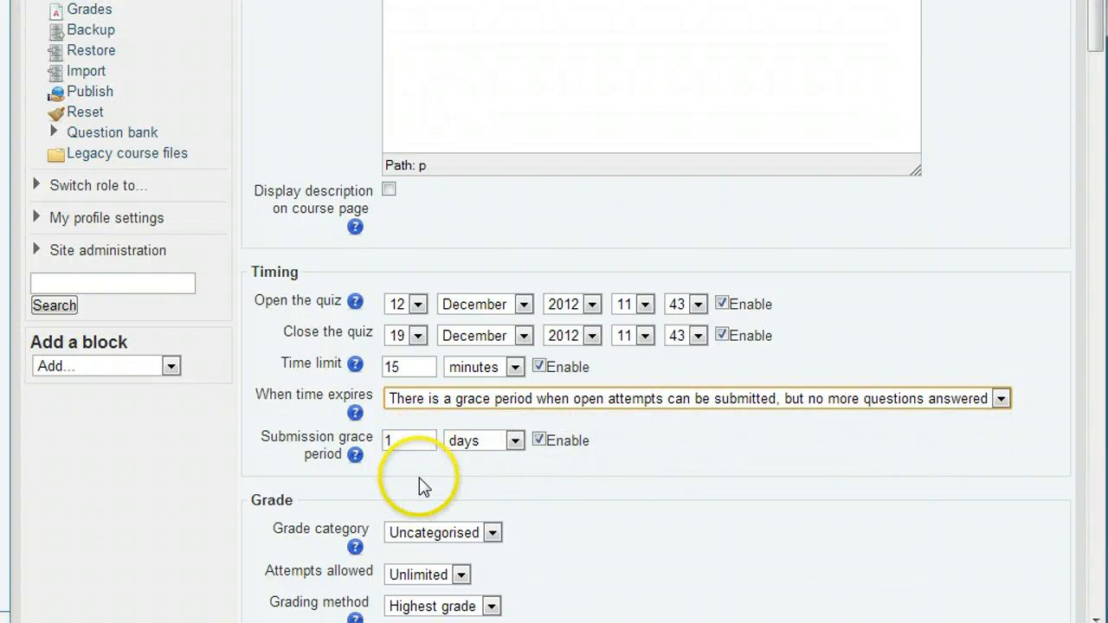
- Set the attempts allowed to 2 and the grading method to Last attempt
scroll(424, 487, "down", 5)
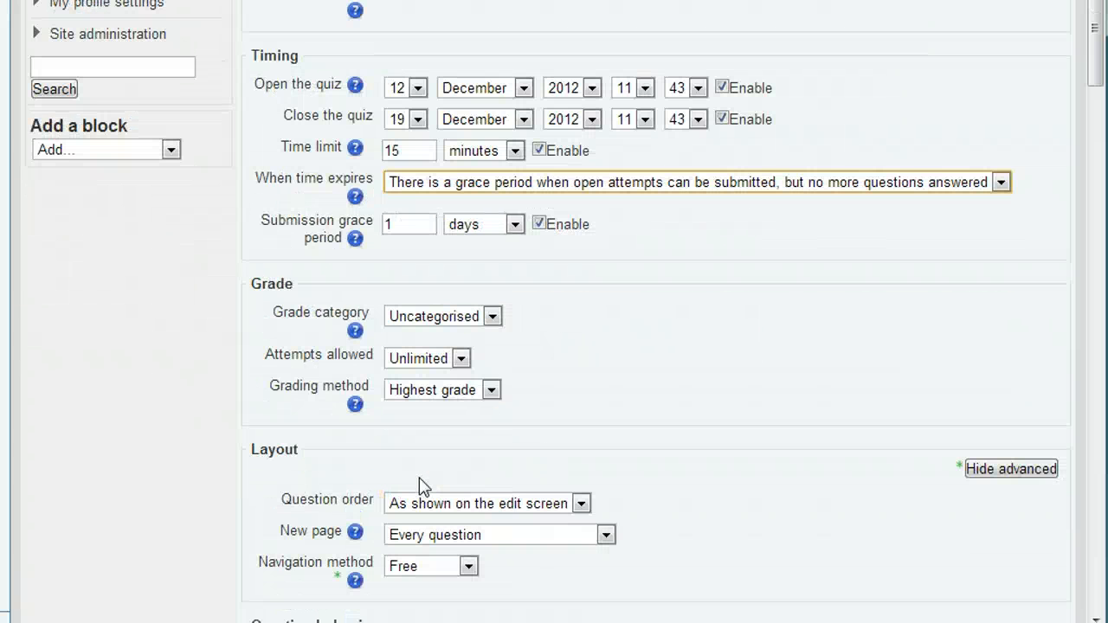
left_click(492, 317)
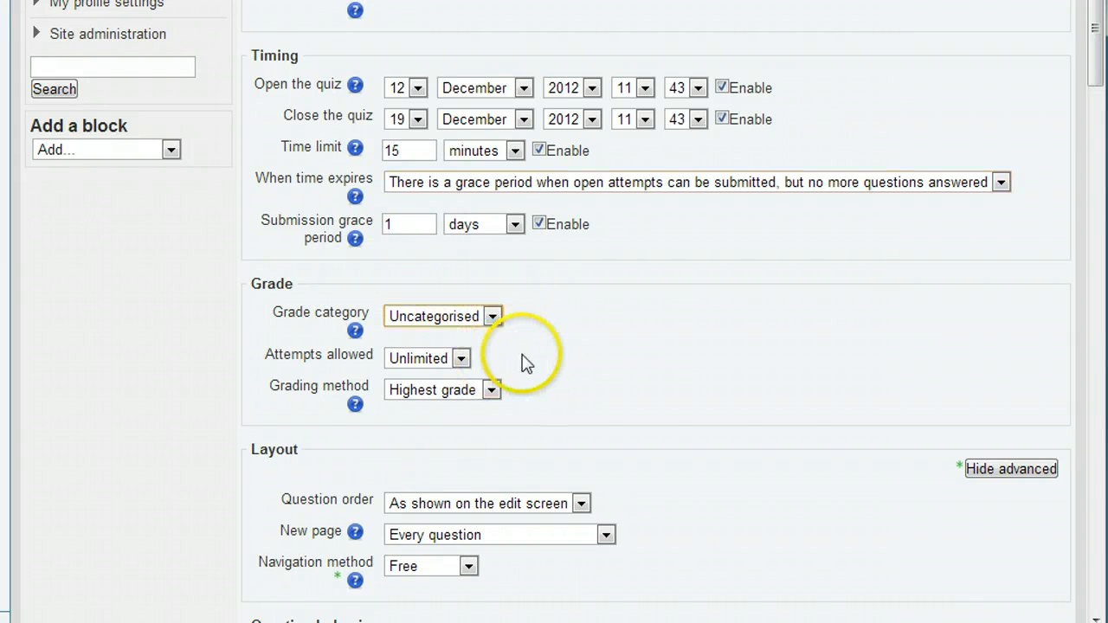
left_click(461, 358)
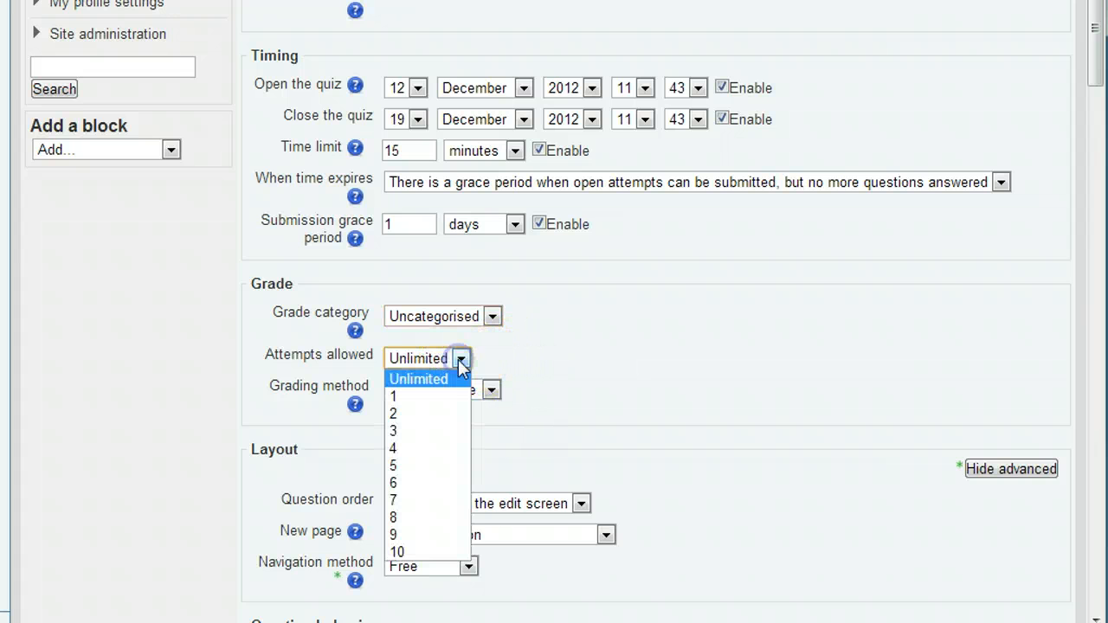
left_click(444, 414)
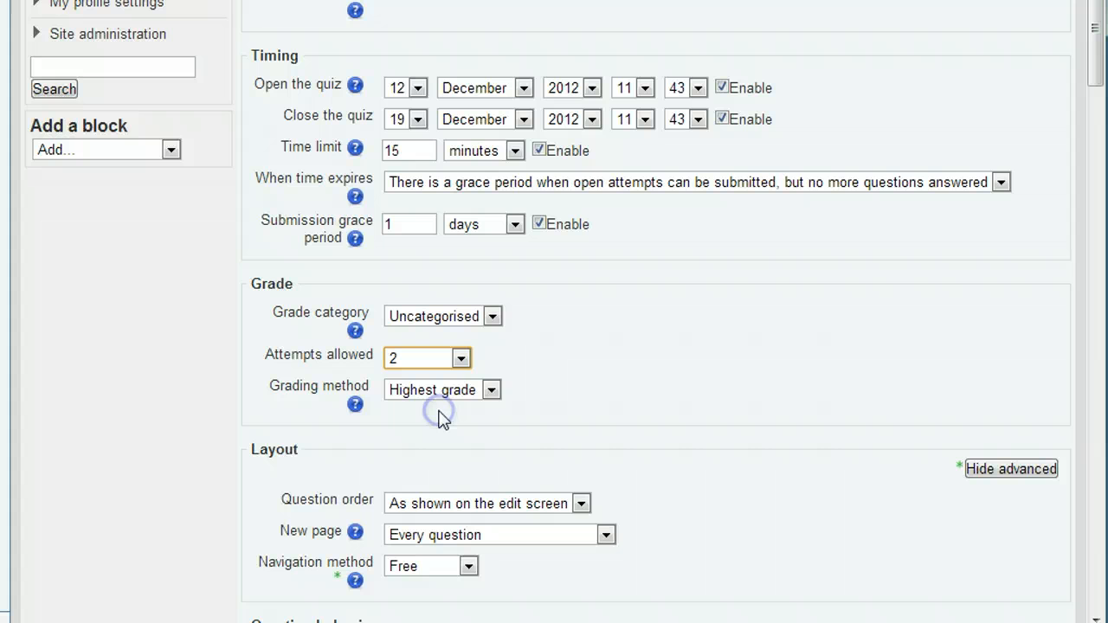
left_click(491, 391)
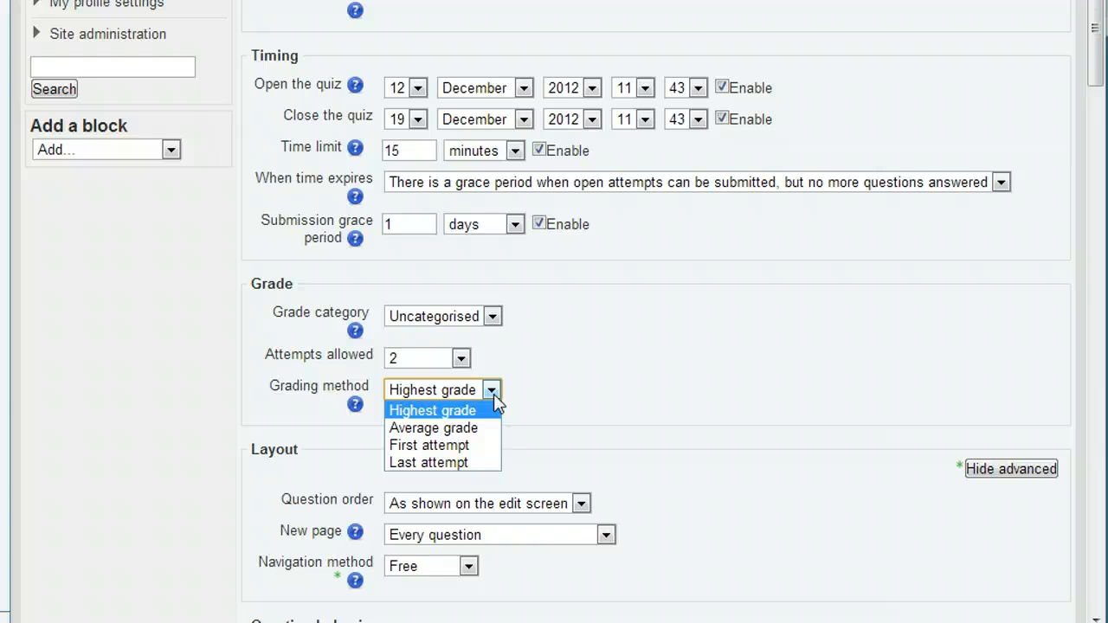
left_click(468, 459)
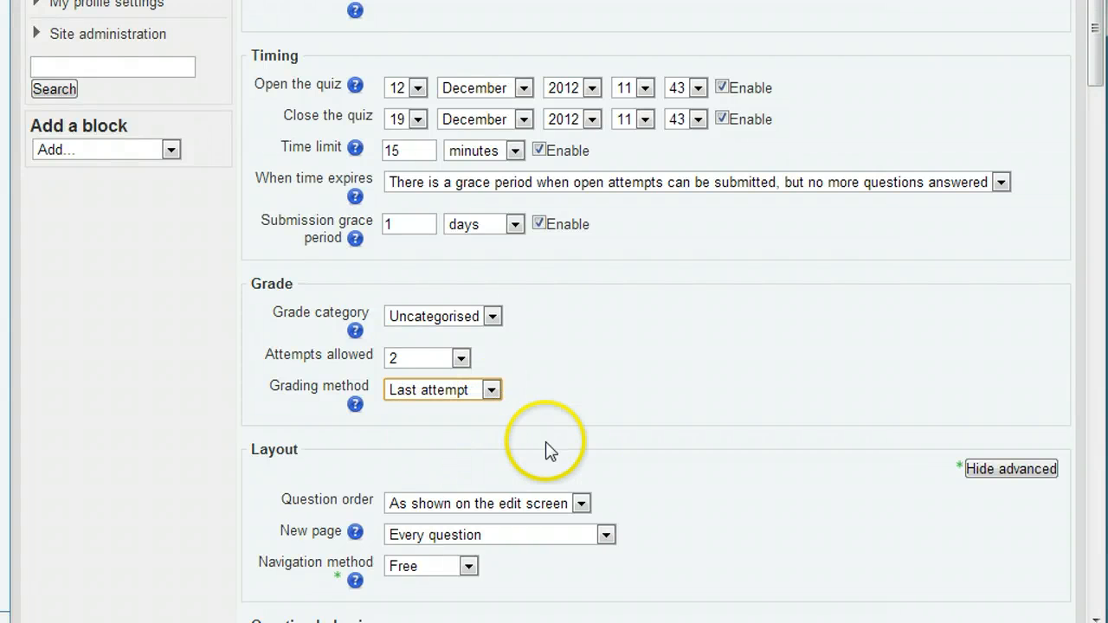
- Set the layout to a new page every 5 questions, with question order as shown on the edit screen and Free navigation
scroll(596, 446, "down", 5)
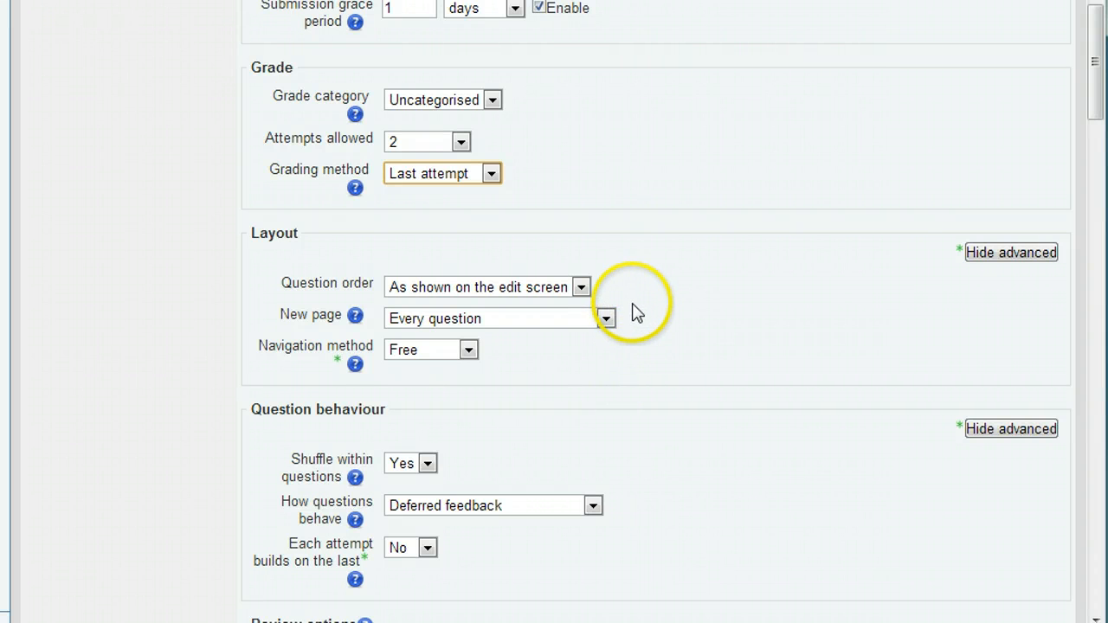
left_click(583, 289)
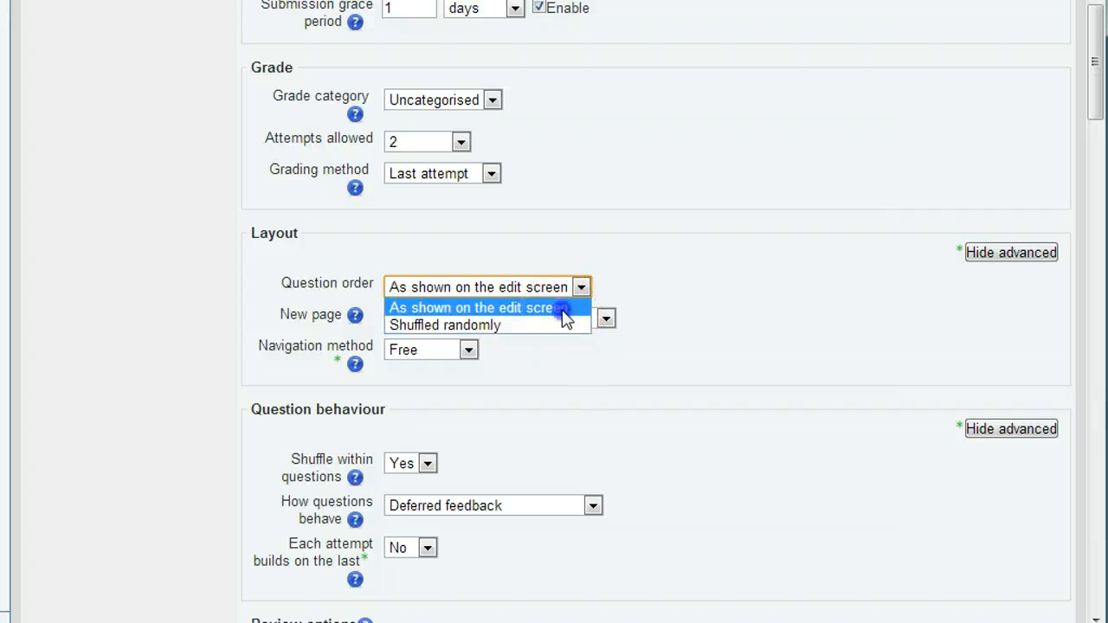
left_click(562, 310)
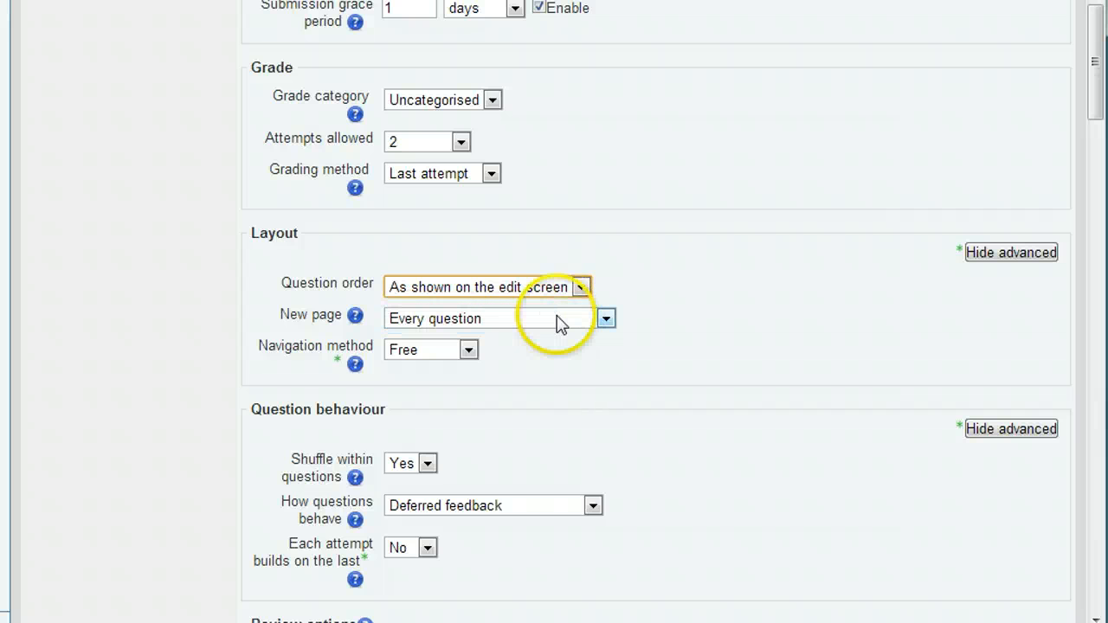
left_click(607, 319)
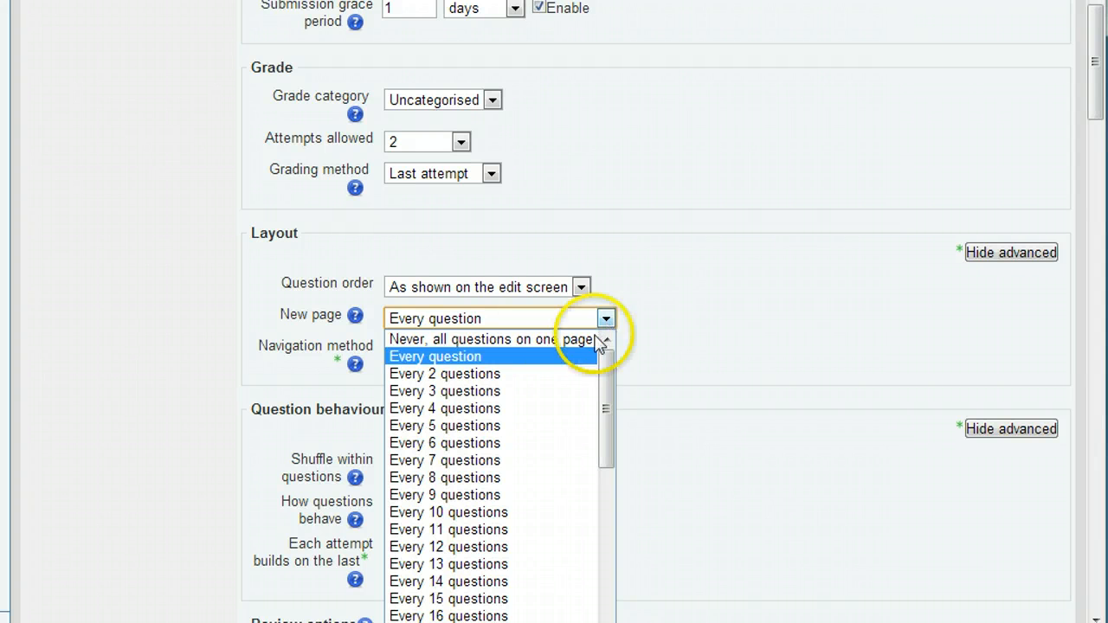
left_click(530, 423)
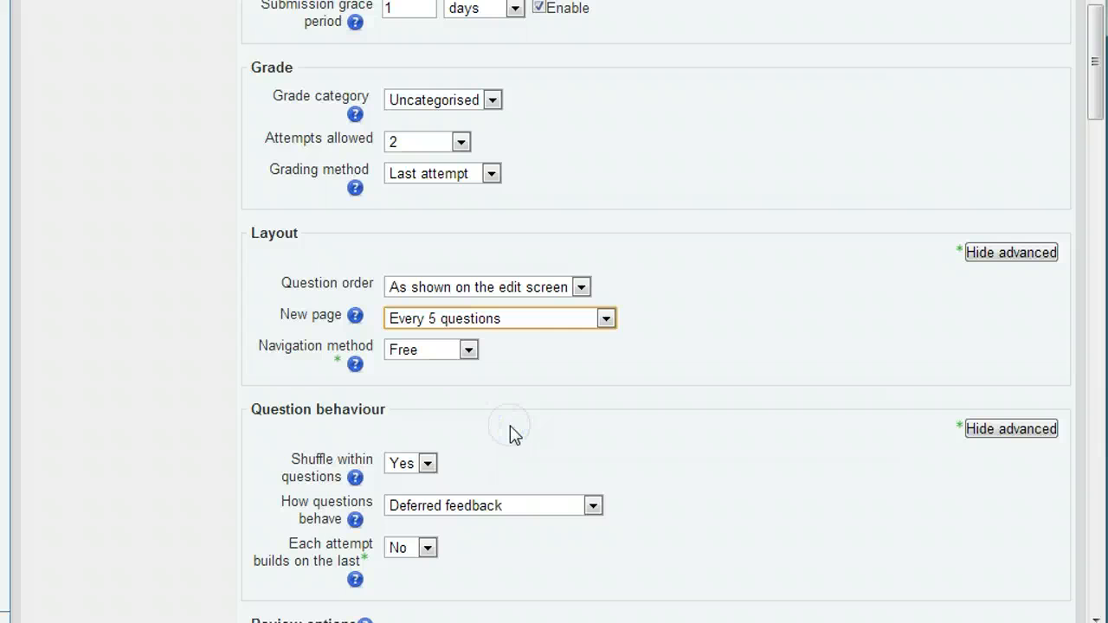
left_click(468, 350)
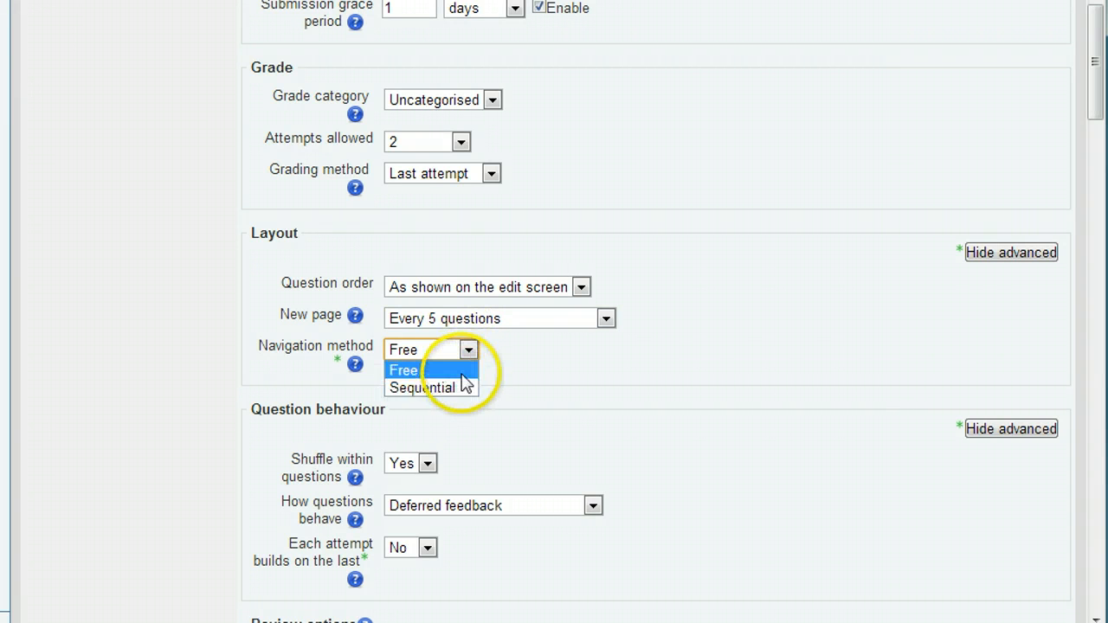
left_click(496, 362)
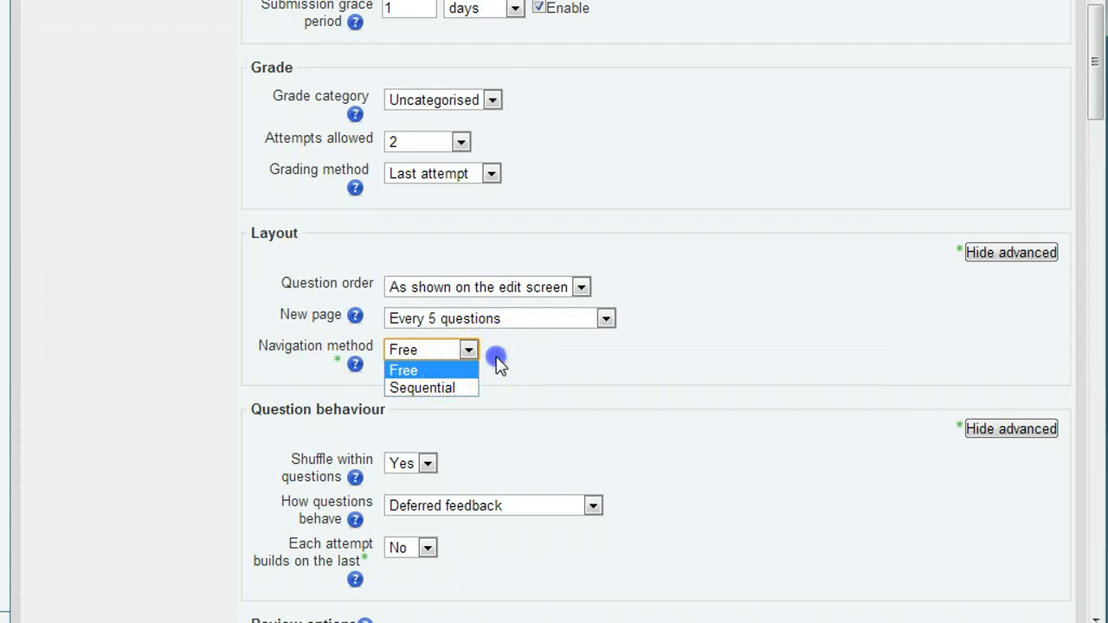
scroll(511, 383, "down", 5)
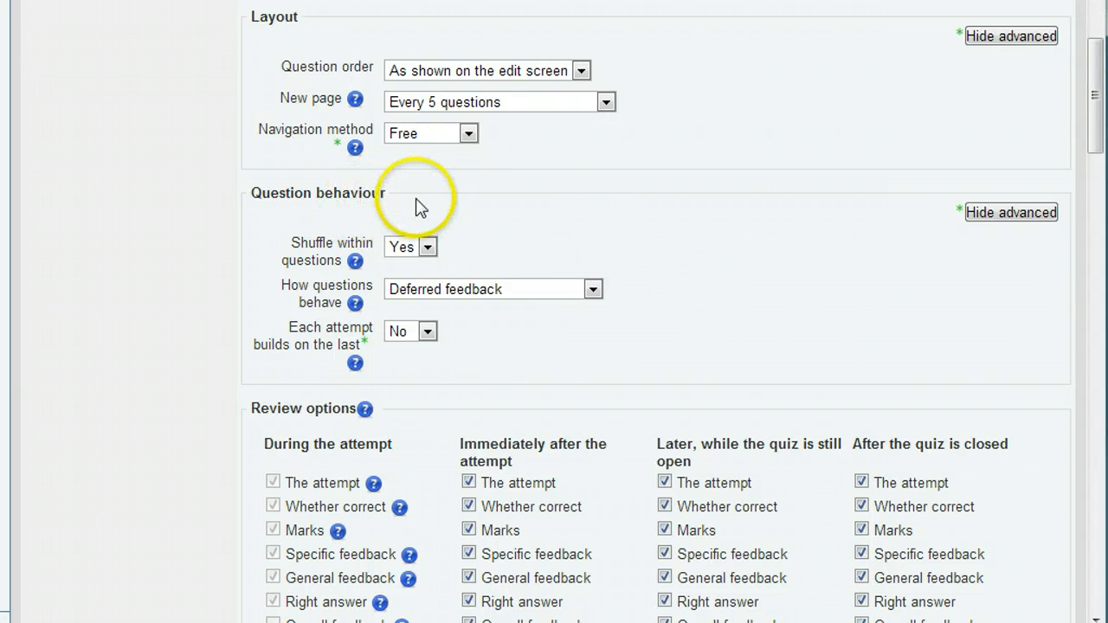
- Set the question behaviour to shuffle within questions Yes, Deferred feedback, and No for each attempt building on the last
left_click(428, 247)
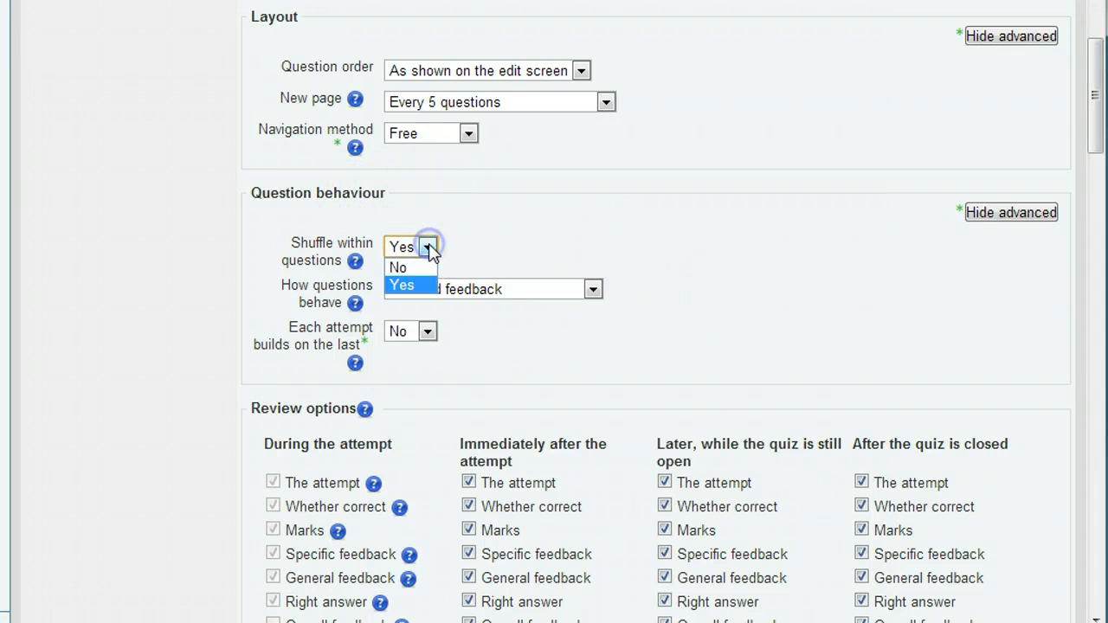
left_click(427, 248)
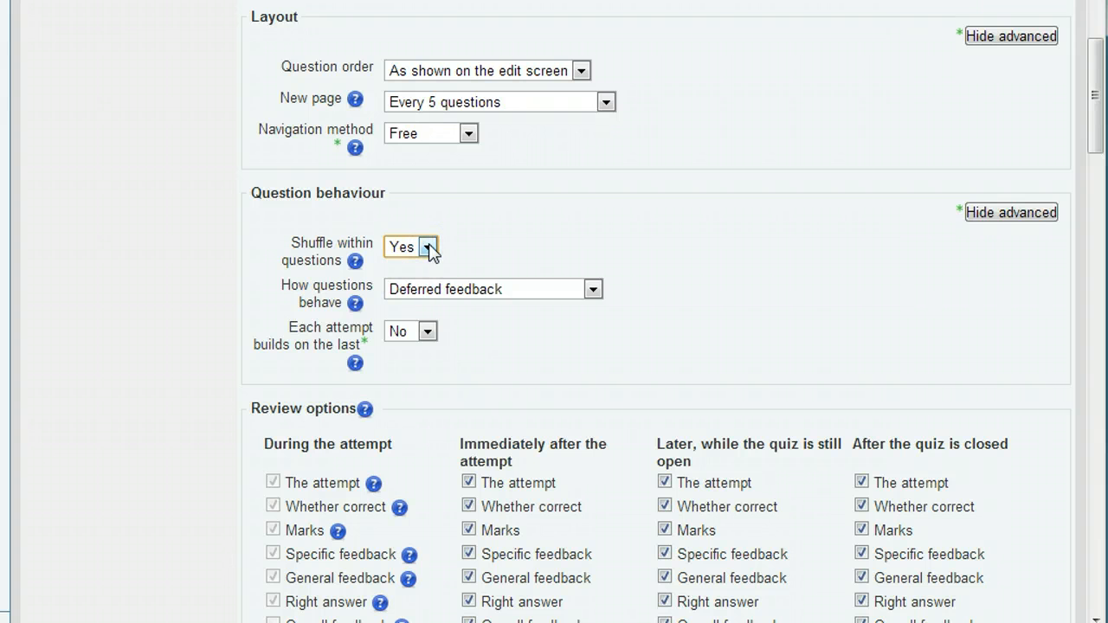
left_click(593, 289)
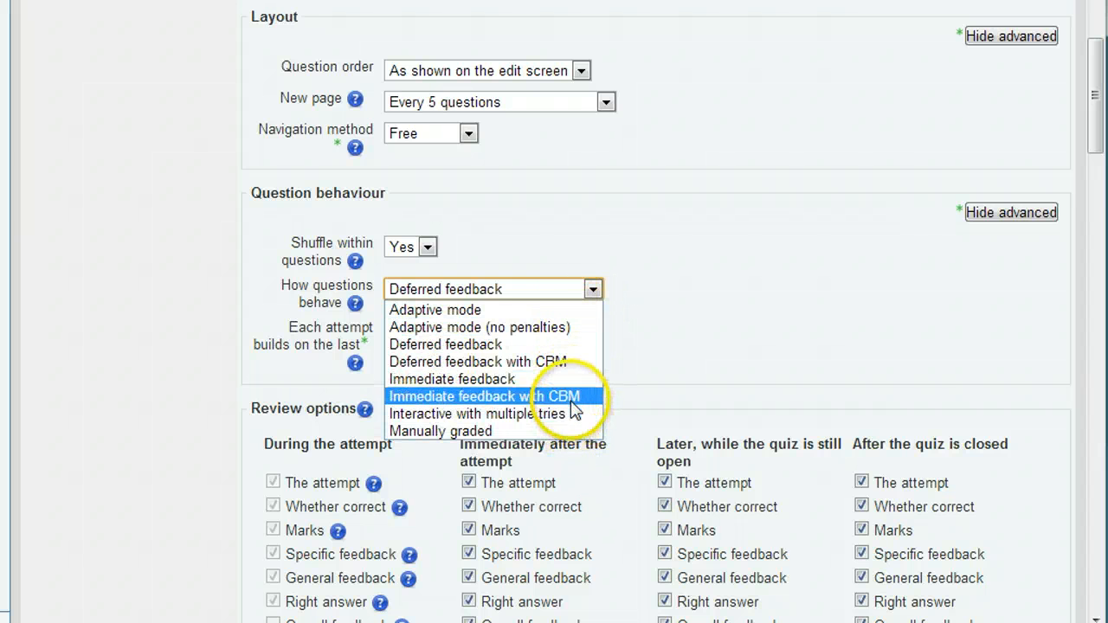
left_click(564, 347)
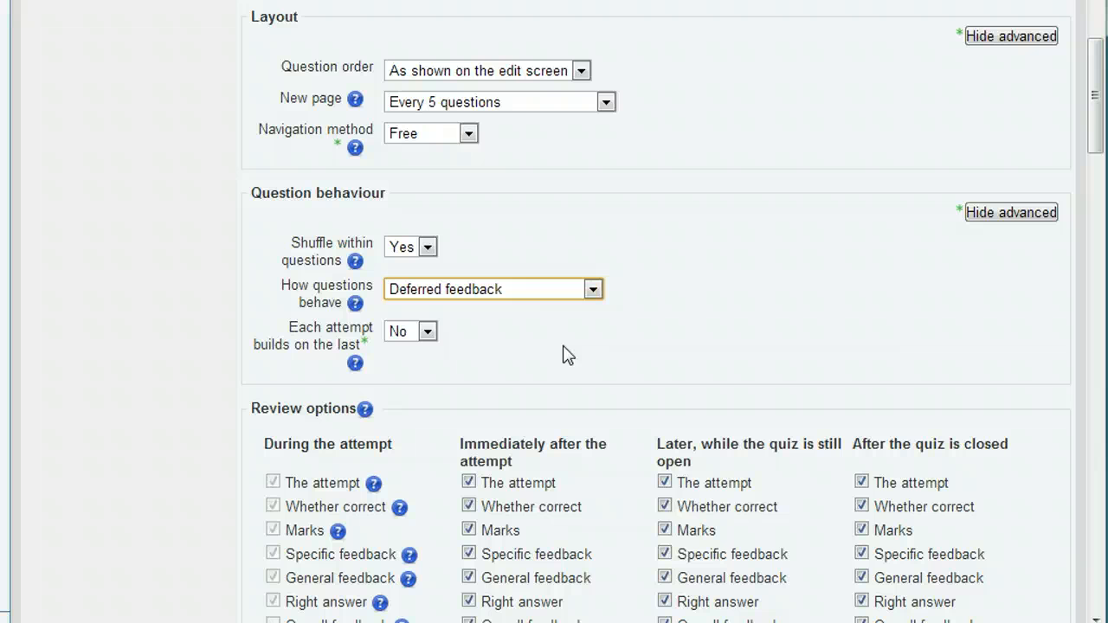
left_click(512, 345)
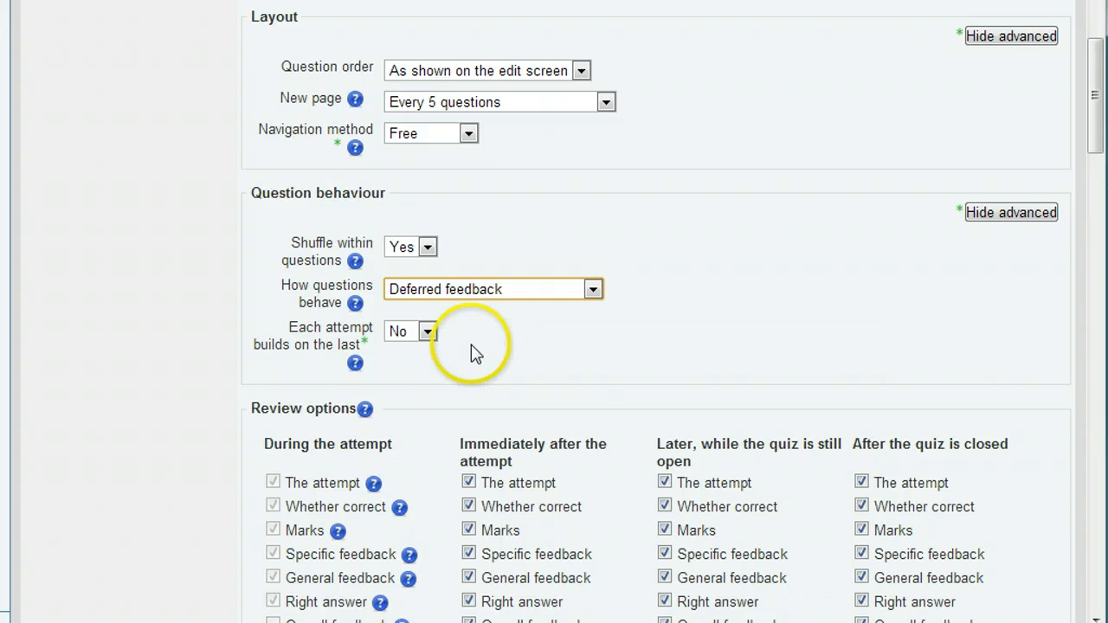
left_click(428, 332)
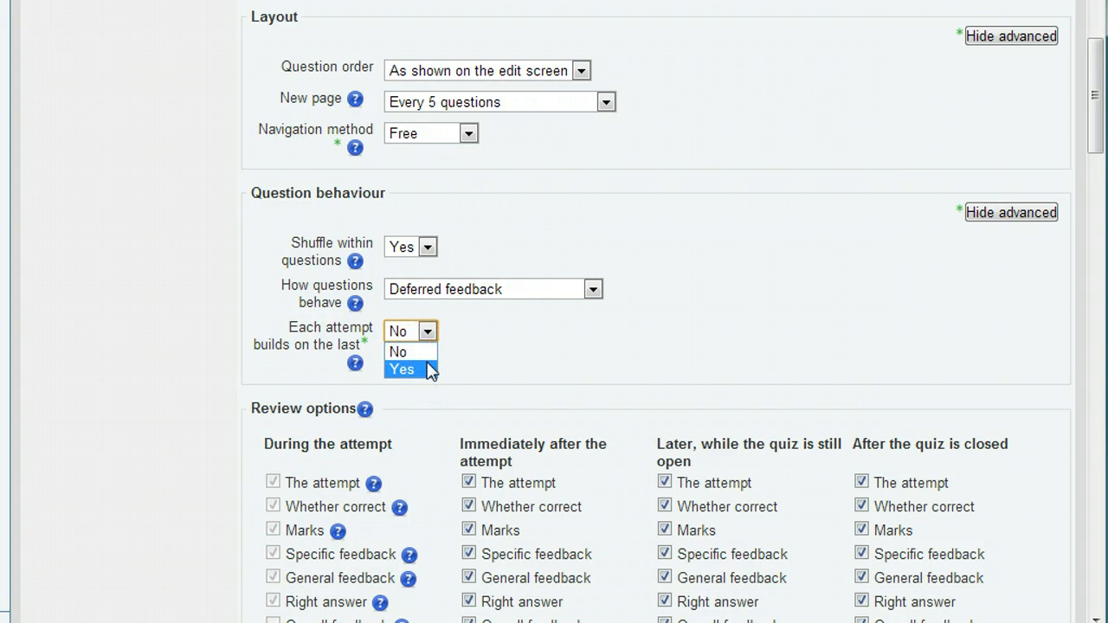
left_click(427, 352)
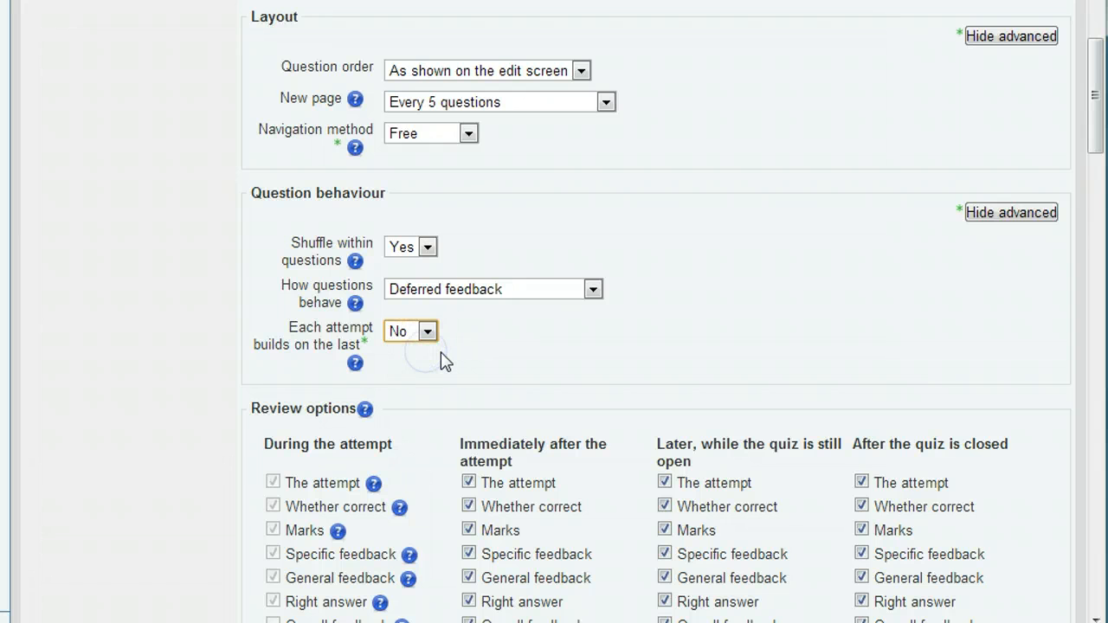
- Set the display options to show the user's picture and use 2 decimal places in grades
scroll(444, 361, "down", 5)
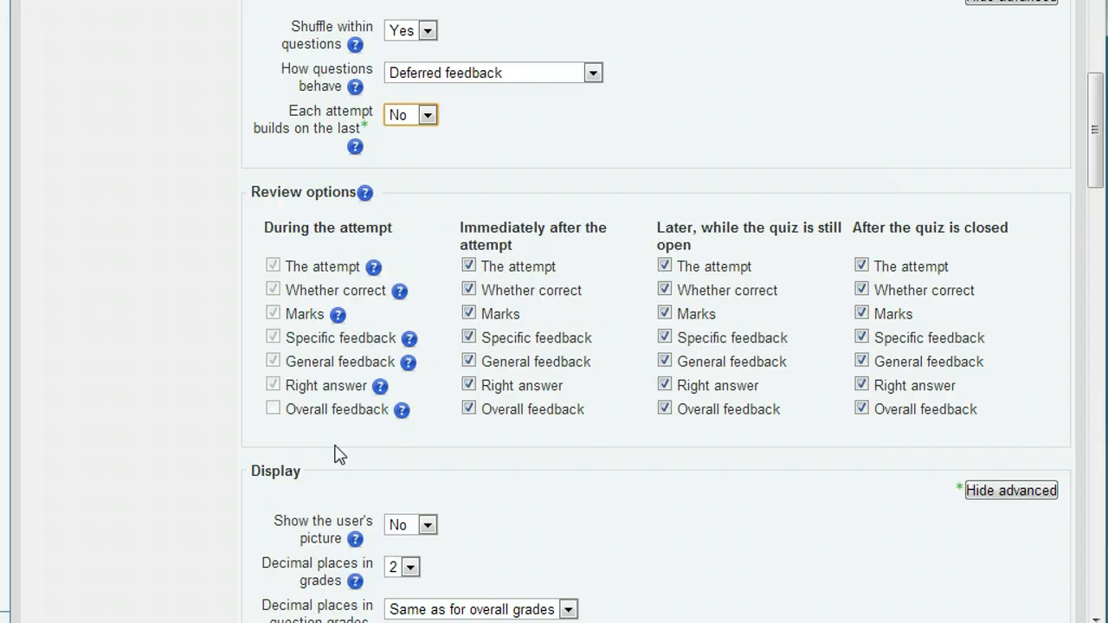
scroll(339, 457, "down", 5)
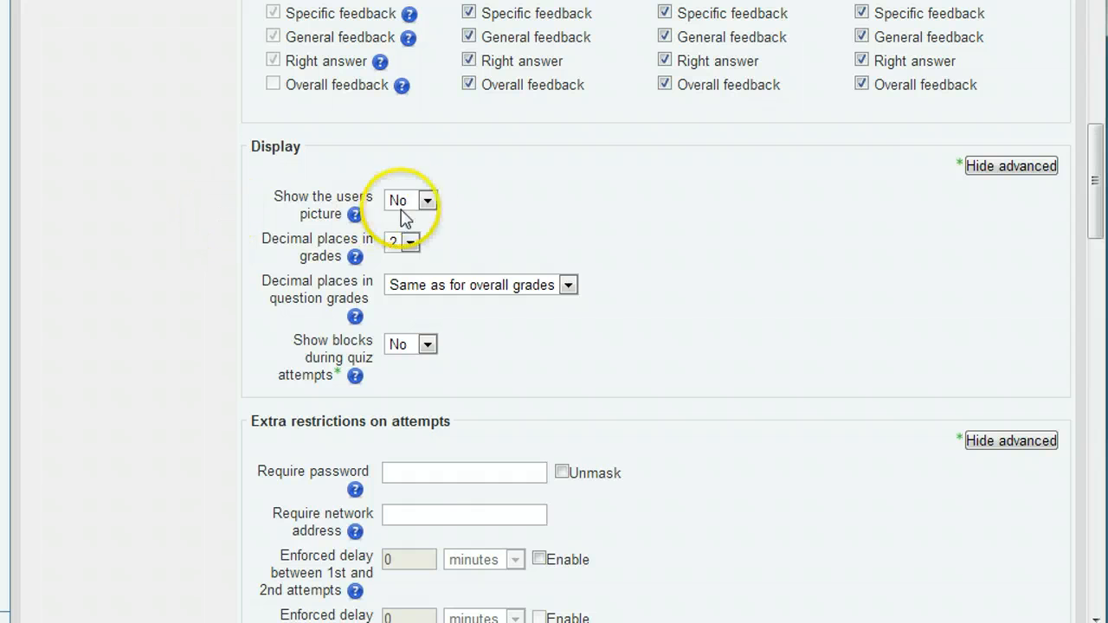
left_click(428, 201)
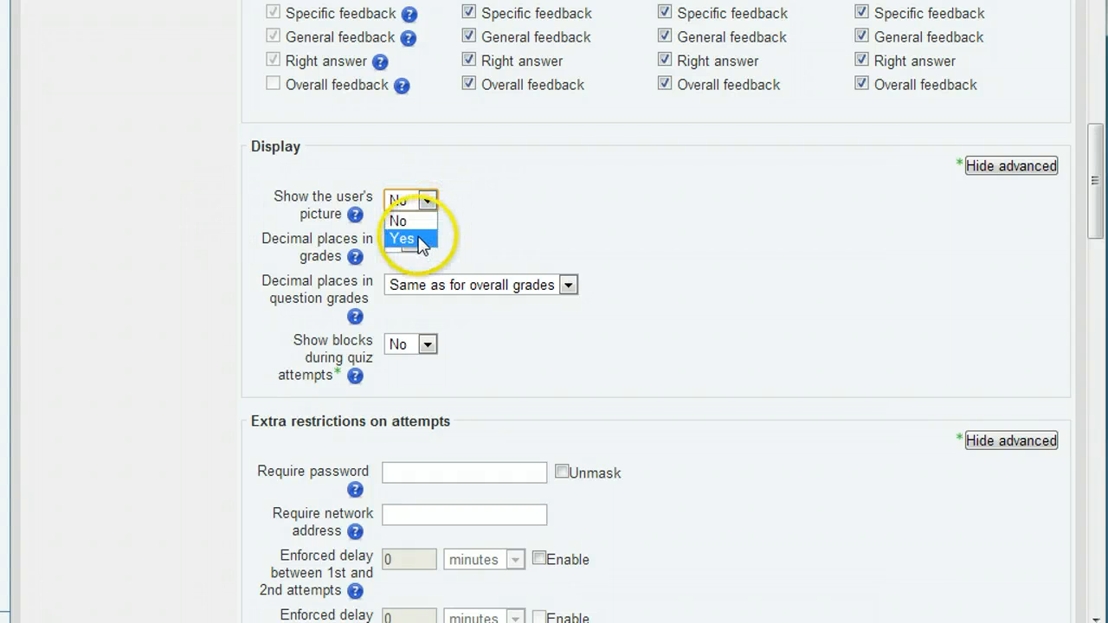
left_click(420, 240)
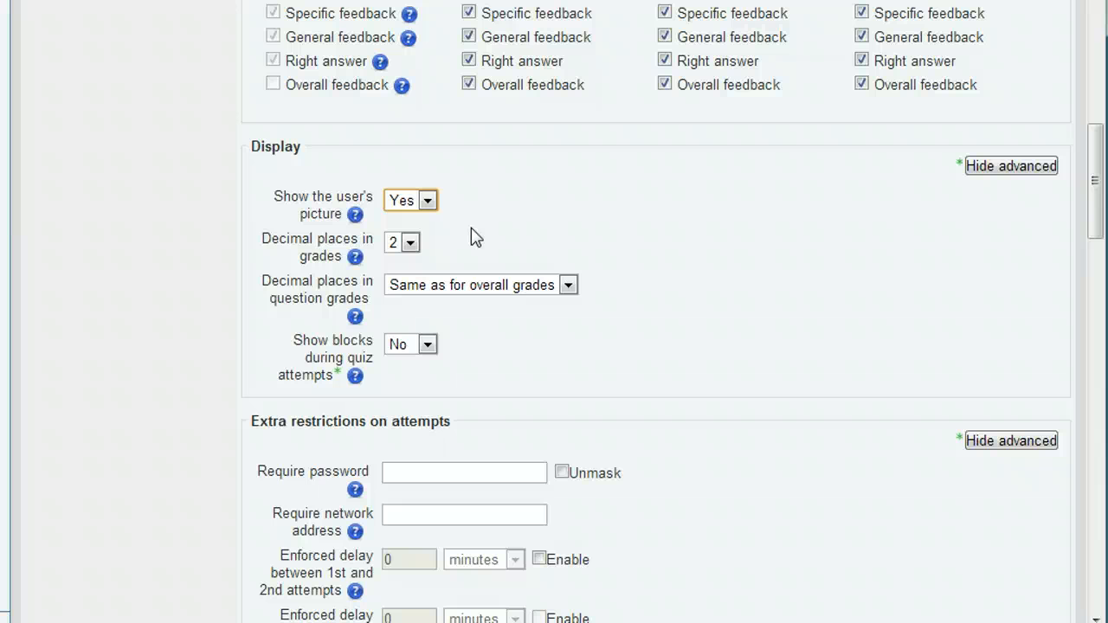
left_click(411, 242)
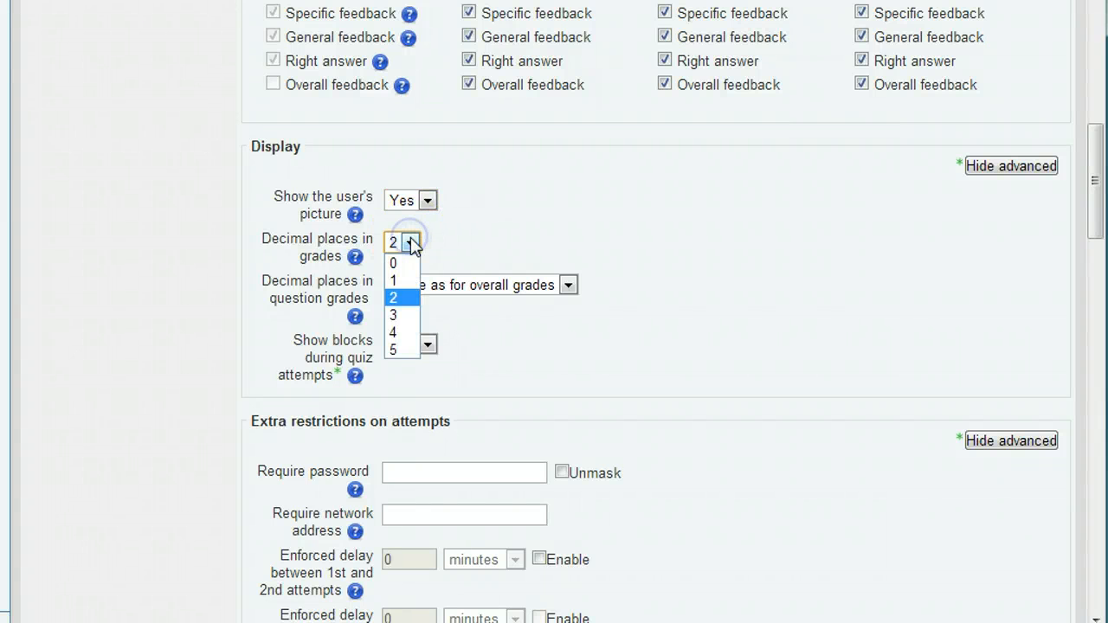
left_click(471, 245)
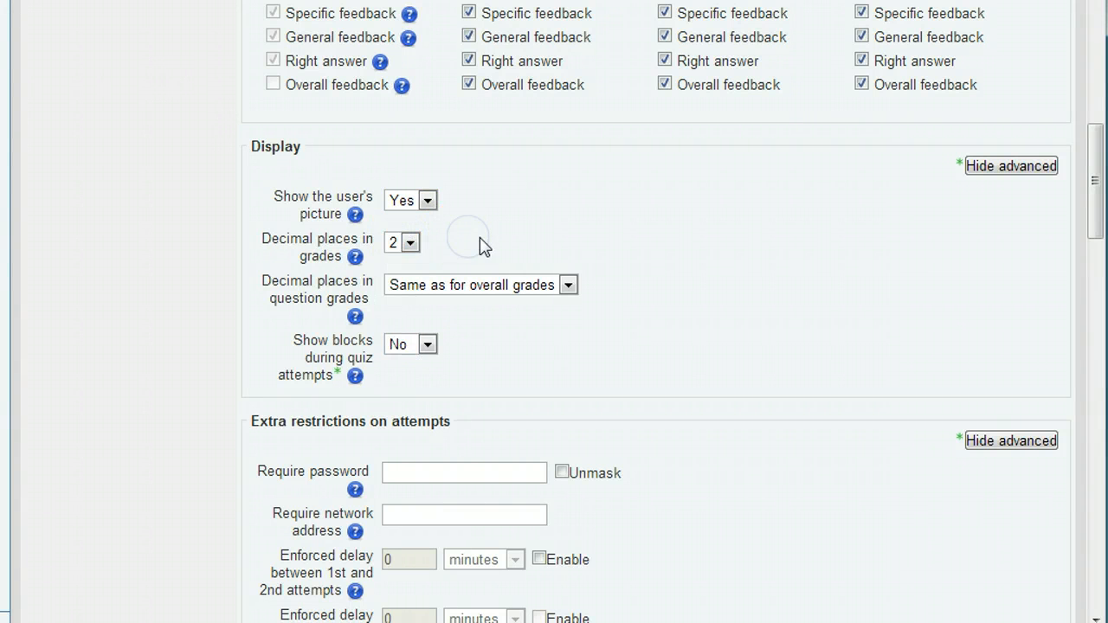
- Keep decimal places in question grades the same as for overall grades, with blocks not shown during quiz attempts
left_click(569, 286)
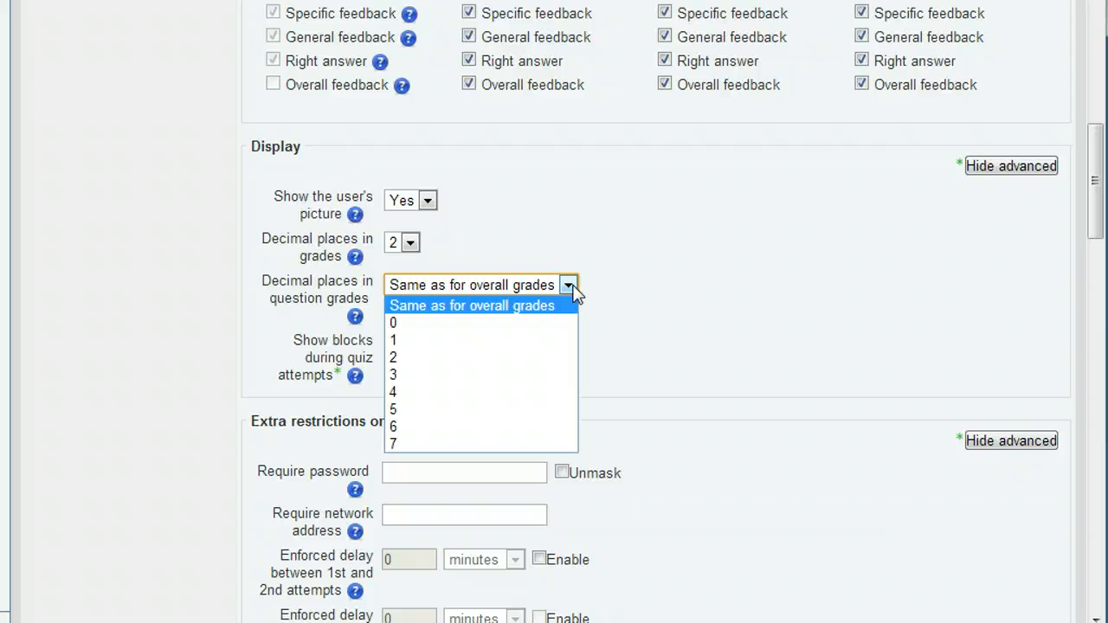
left_click(569, 287)
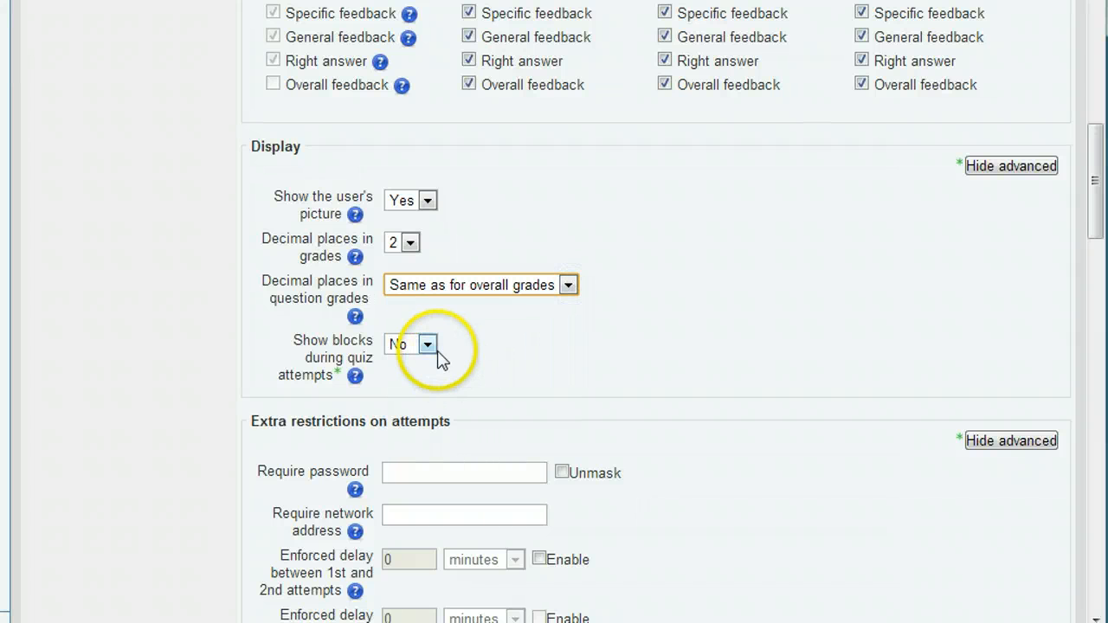
left_click(429, 345)
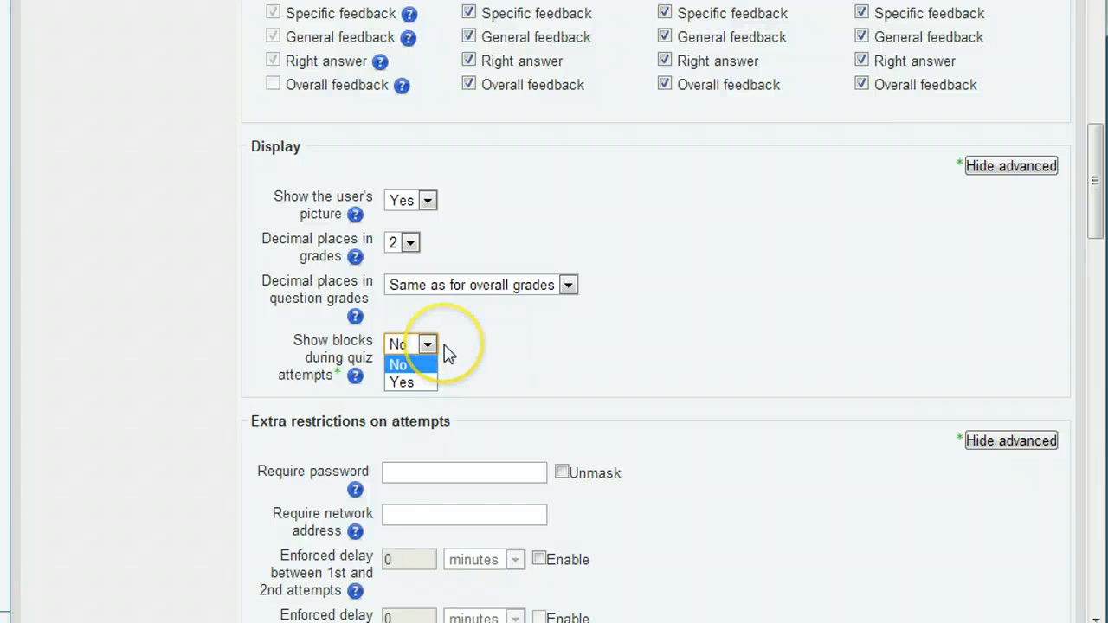
left_click(497, 349)
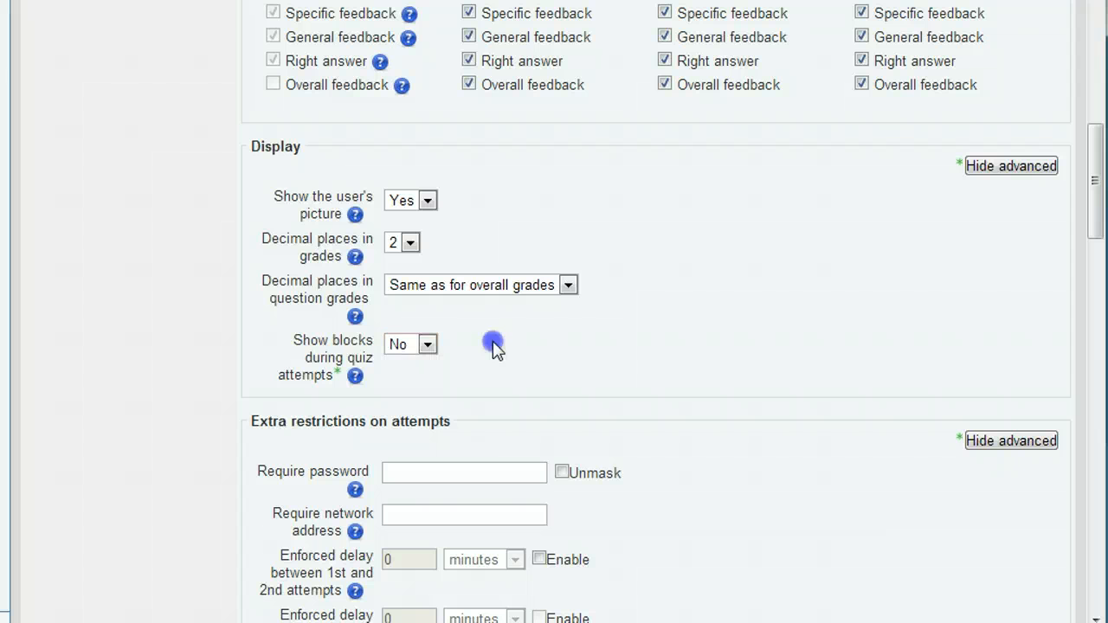
- Enable an enforced delay of 30 minutes between the 1st and 2nd attempts
scroll(499, 351, "down", 3)
scroll(497, 349, "down", 5)
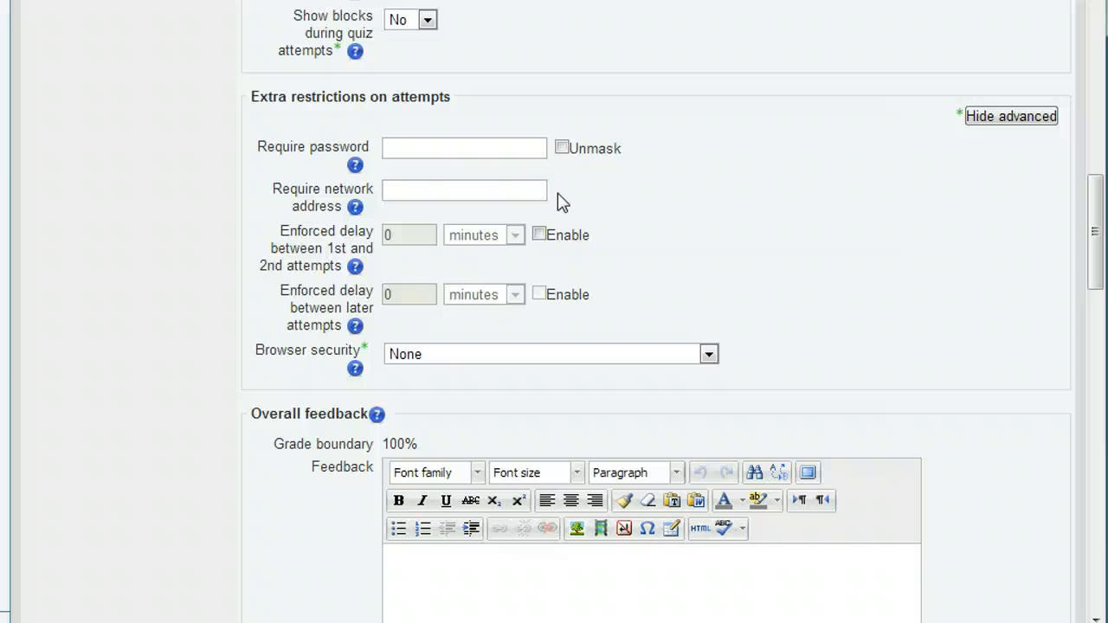
left_click(540, 236)
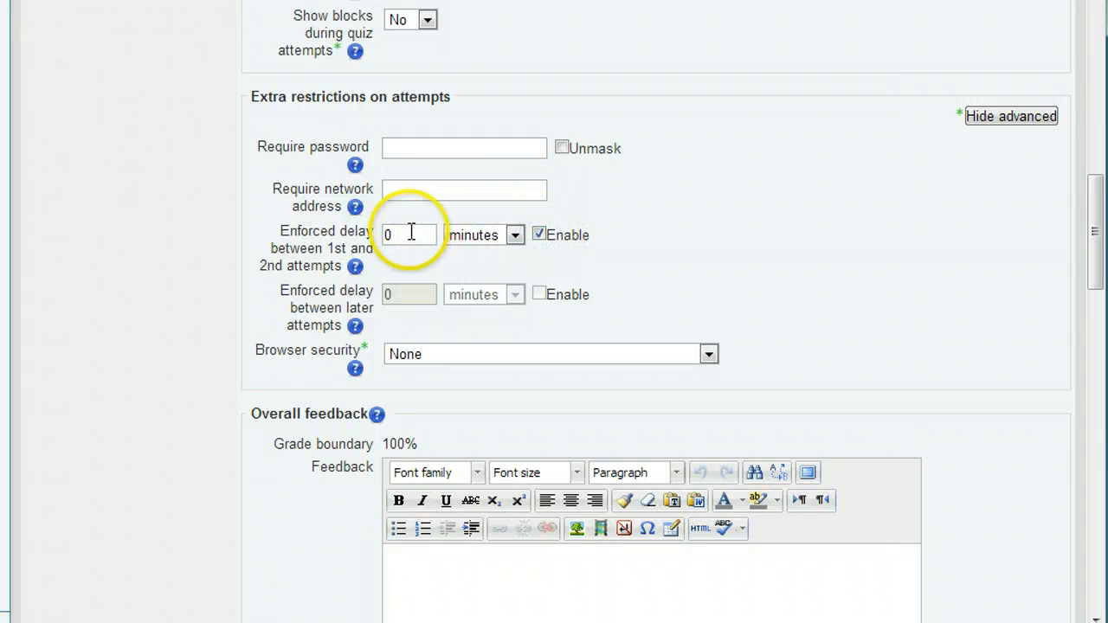
double_click(408, 235)
type("30")
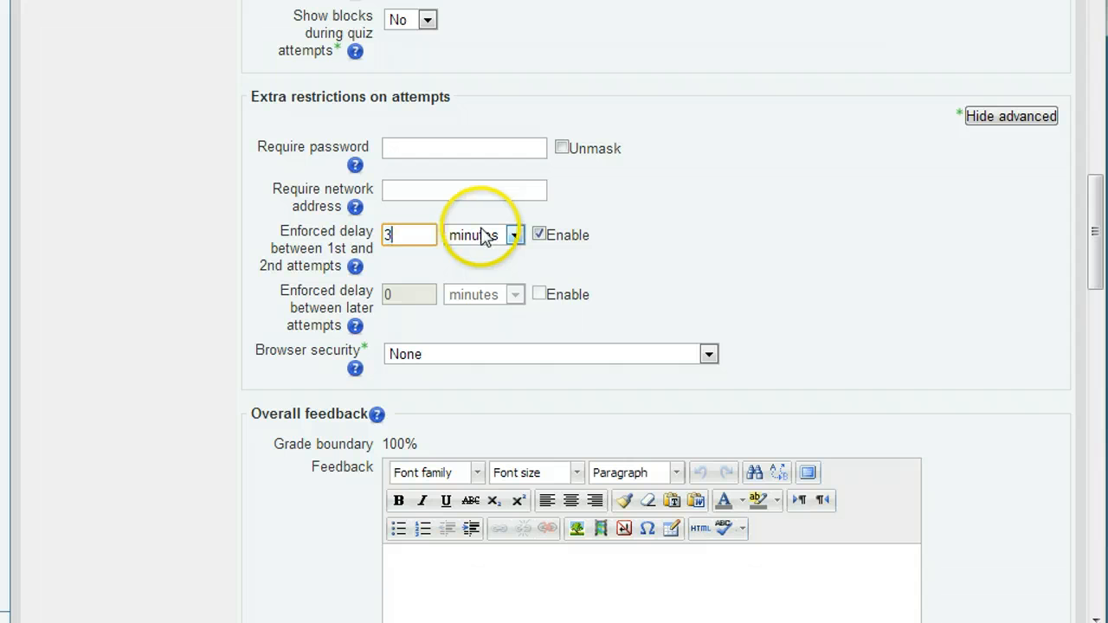
left_click(433, 297)
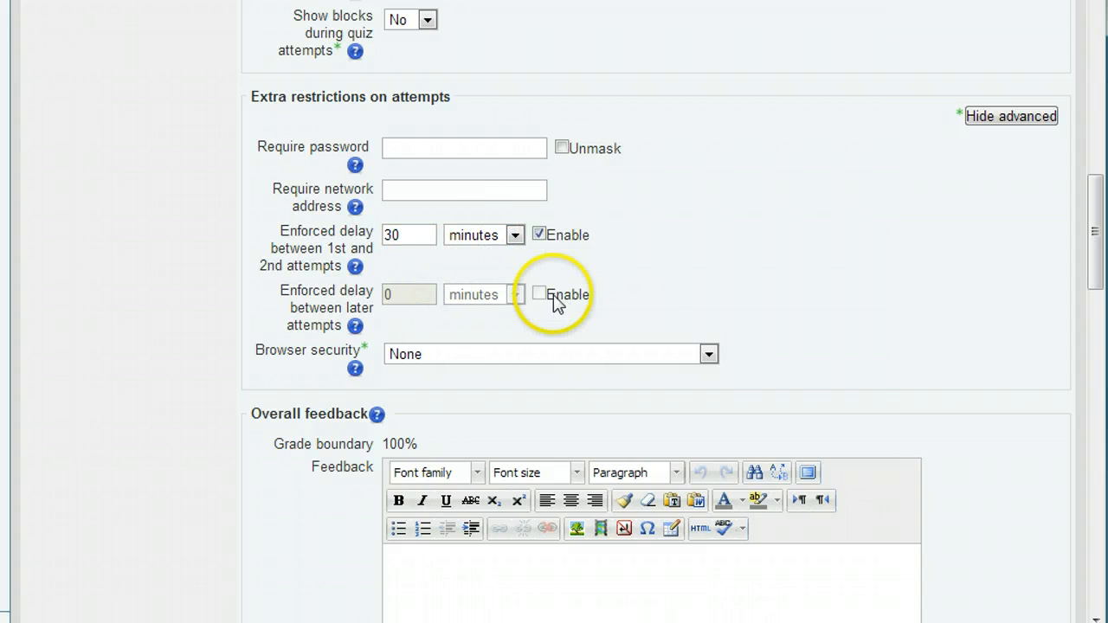
- Keep the browser security restriction on attempts at None
left_click(456, 362)
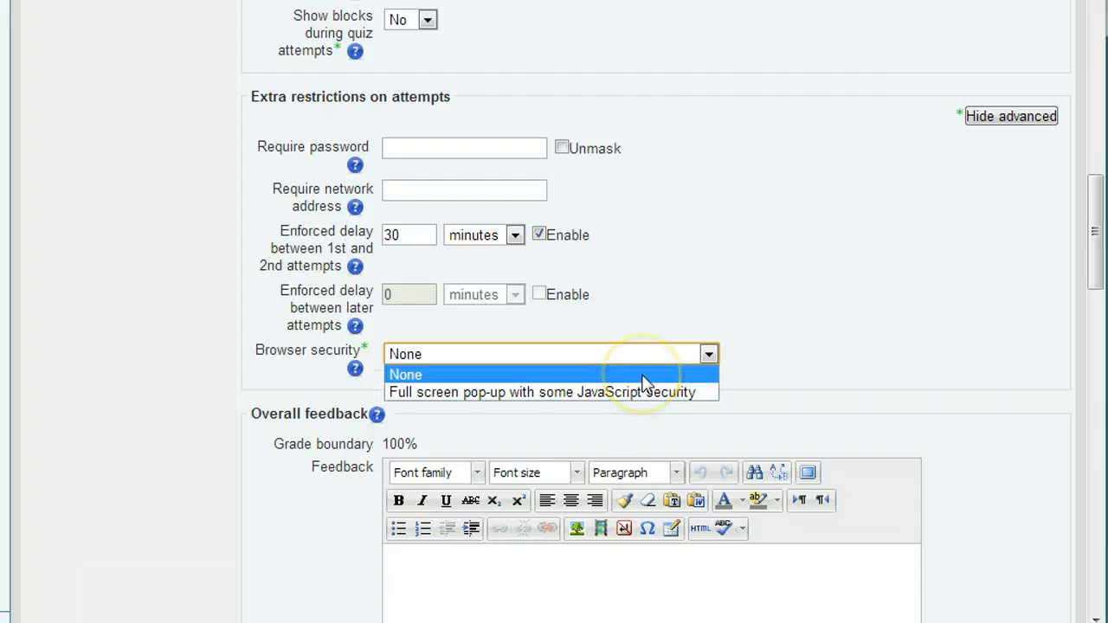
left_click(799, 365)
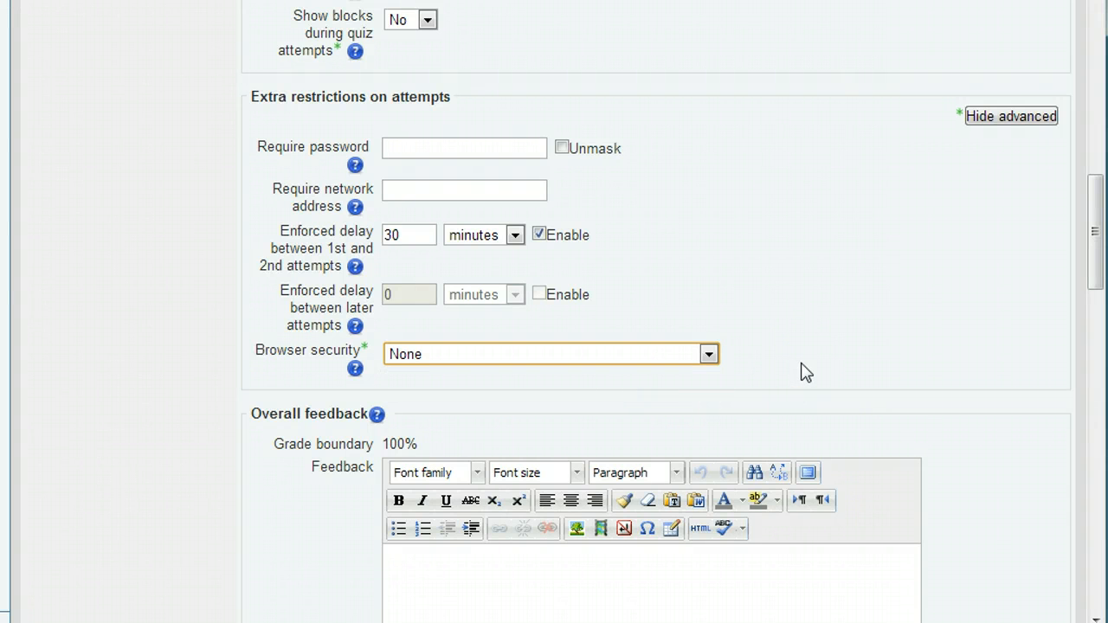
left_click(802, 363)
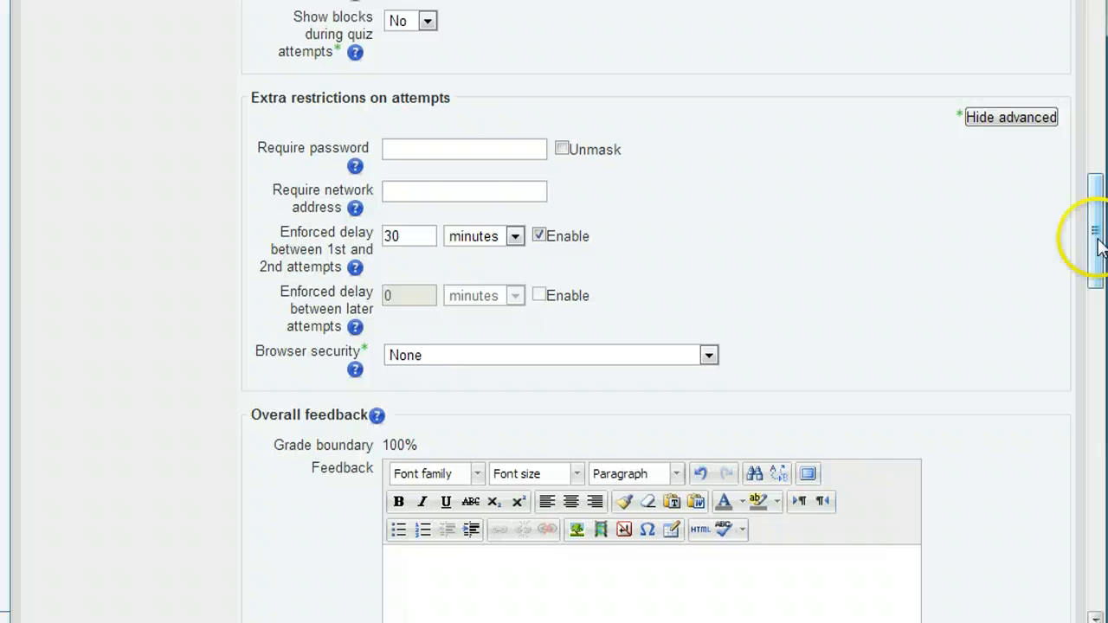
- Enter "Great!" as the overall feedback for the 100% grade boundary, and set the following grade boundary to 90%
left_click_drag(1098, 234, 1098, 295)
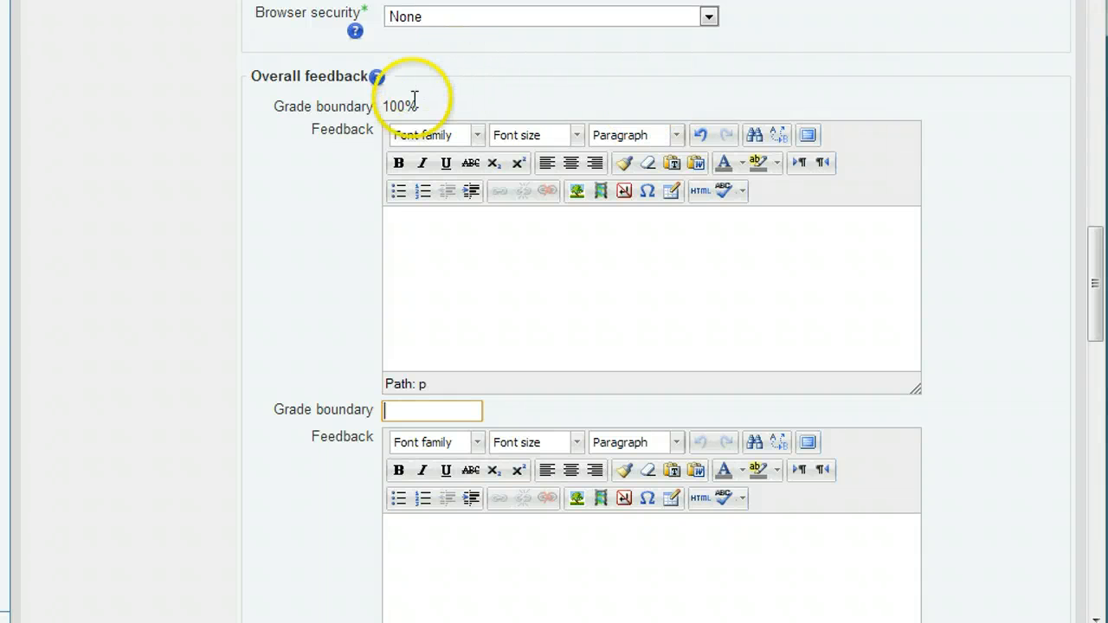
left_click(408, 233)
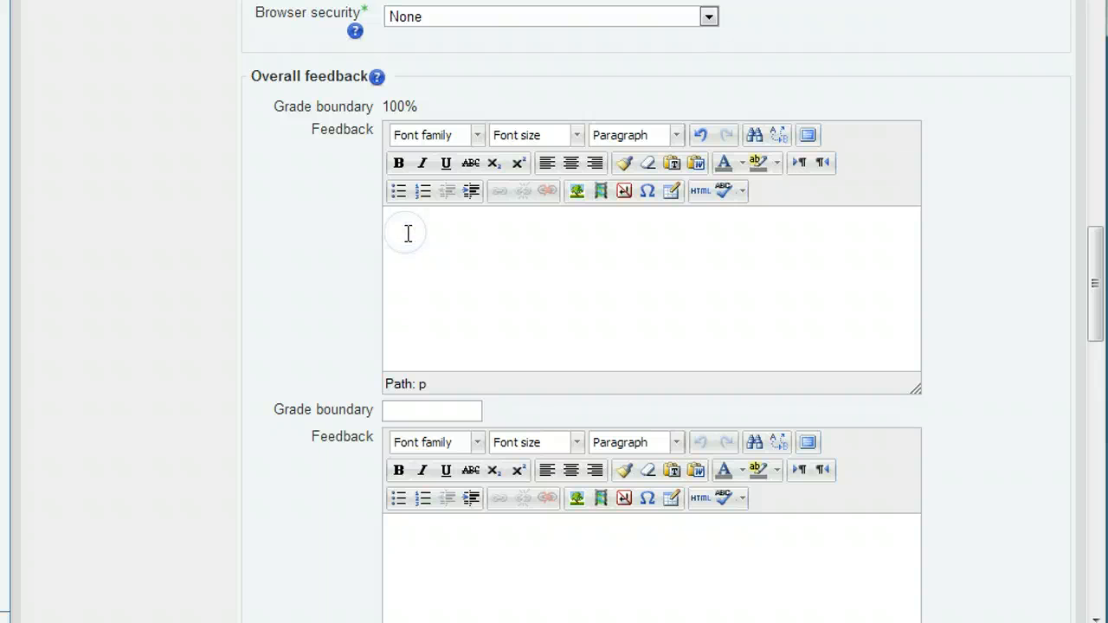
type("Groa")
type("t!")
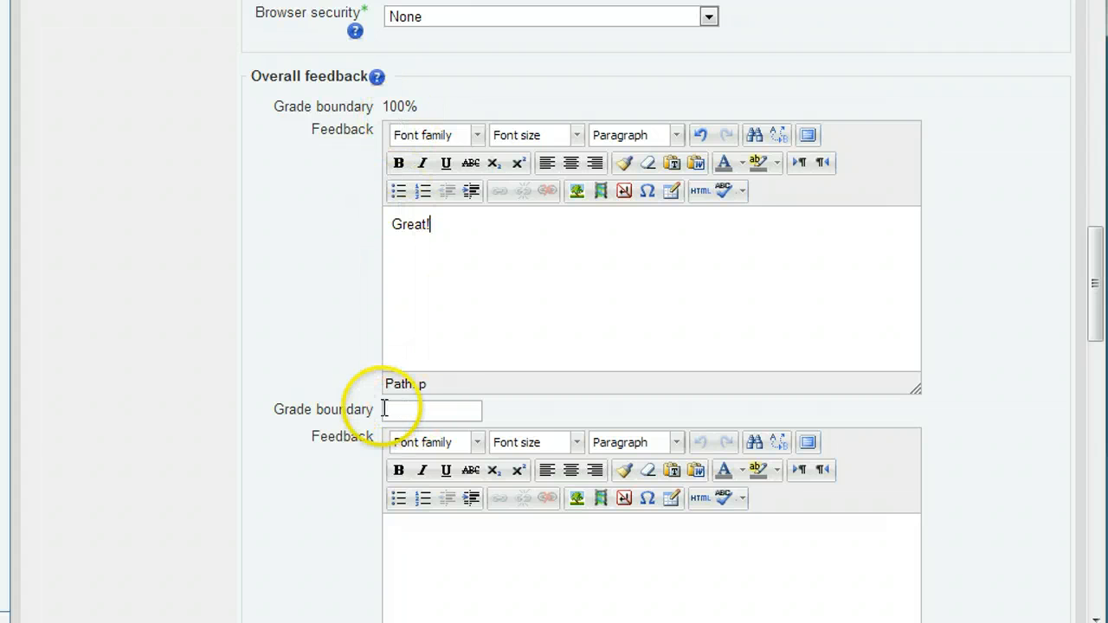
left_click(411, 412)
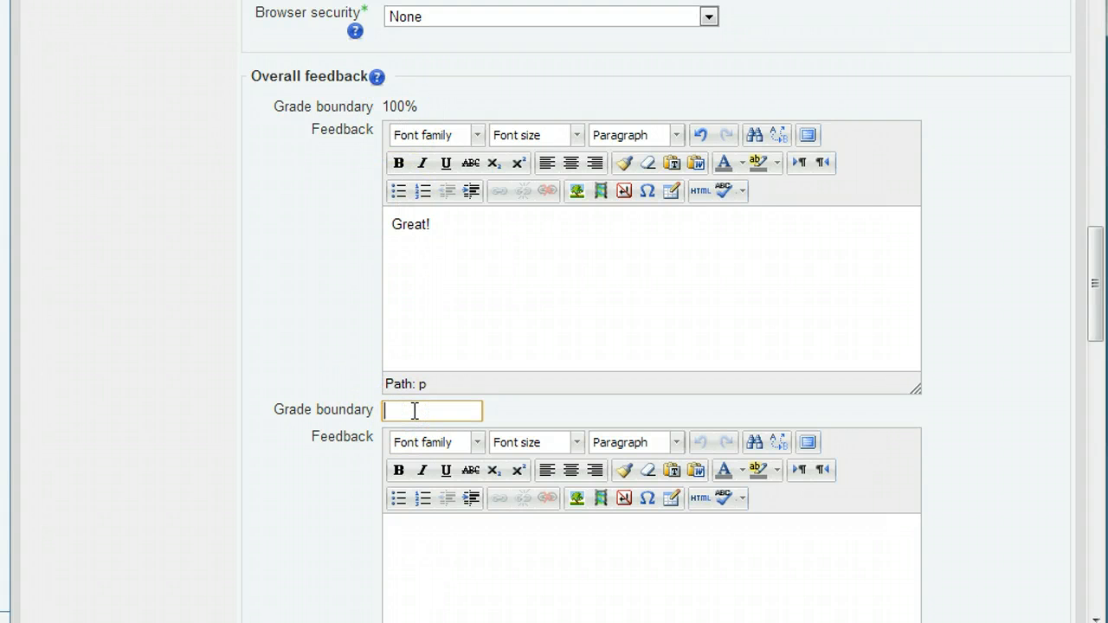
type("90%")
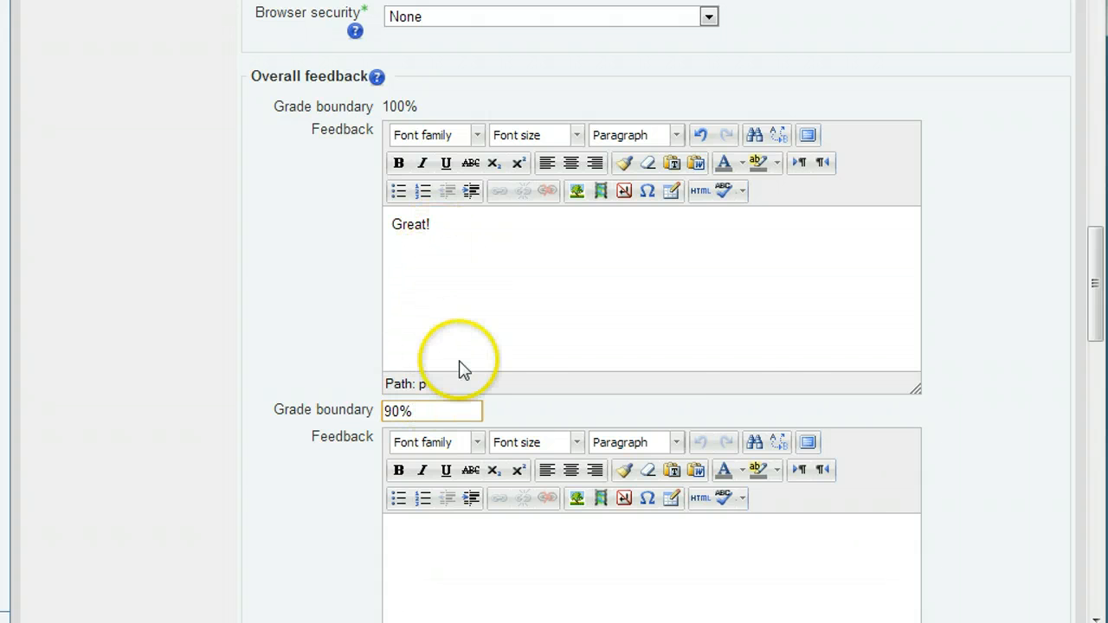
- Enable both access date restrictions for the quiz, allowing access from 12 December 2012 until 17 December 2012
scroll(463, 373, "down", 3)
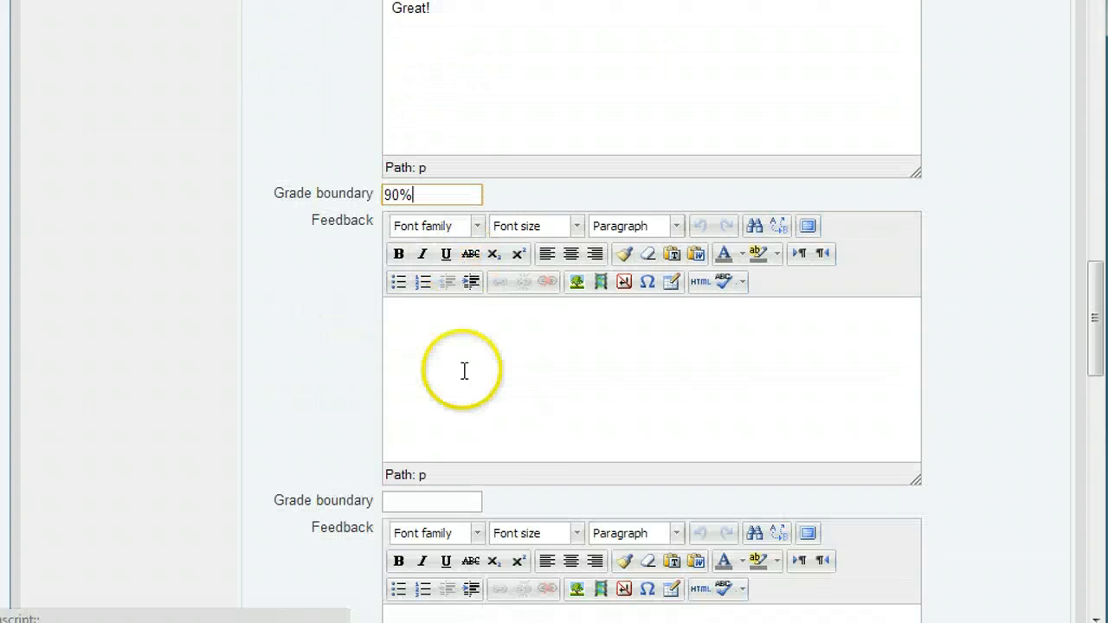
scroll(475, 368, "down", 6)
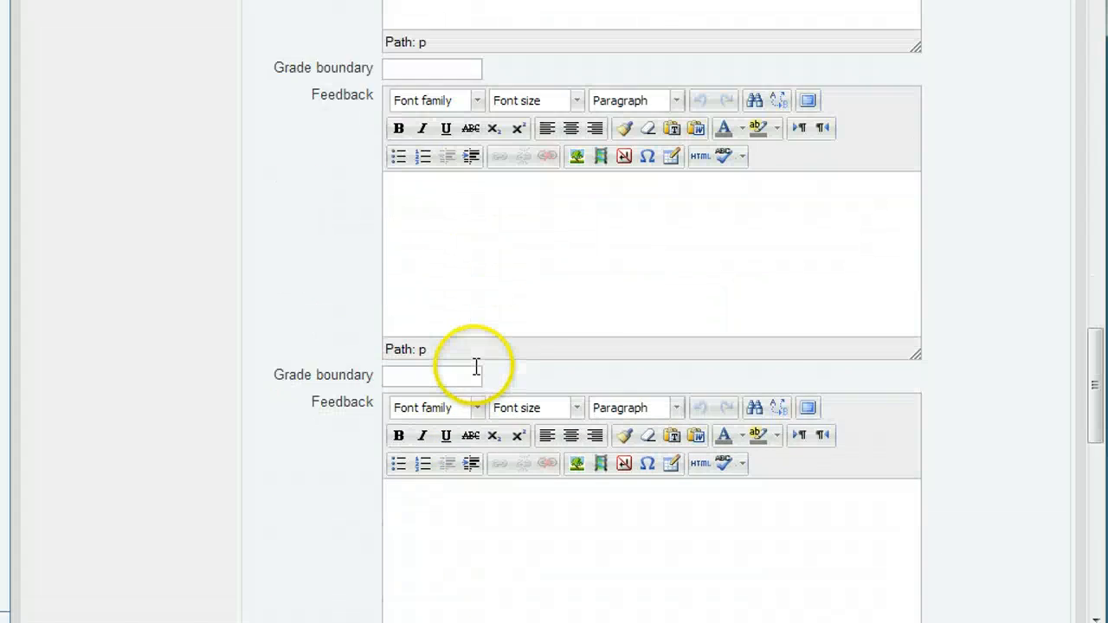
scroll(477, 366, "down", 3)
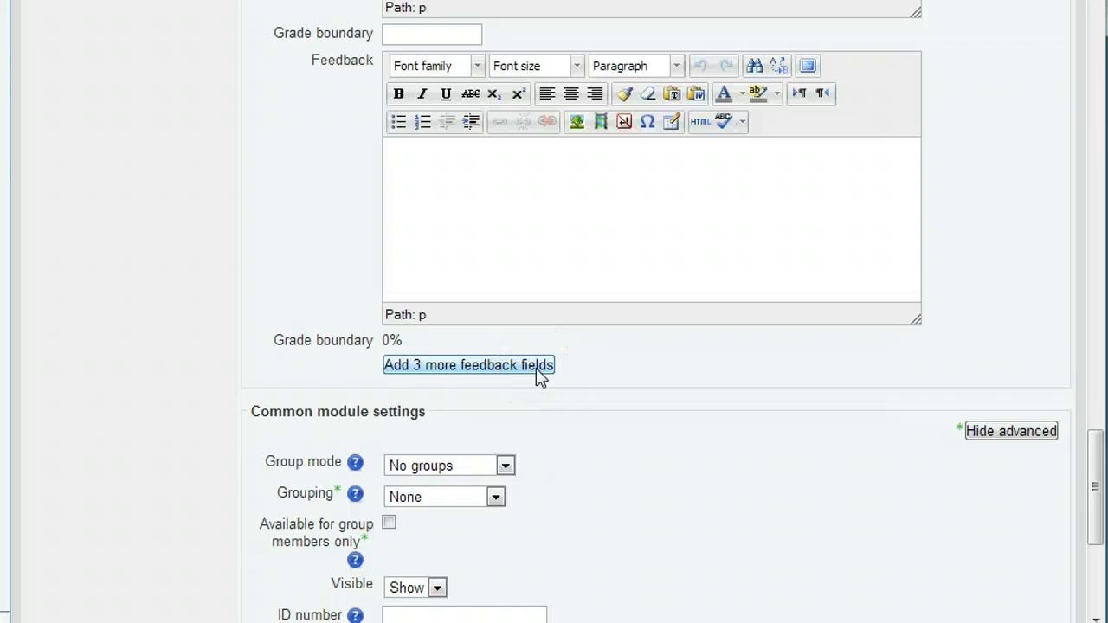
scroll(536, 368, "down", 2)
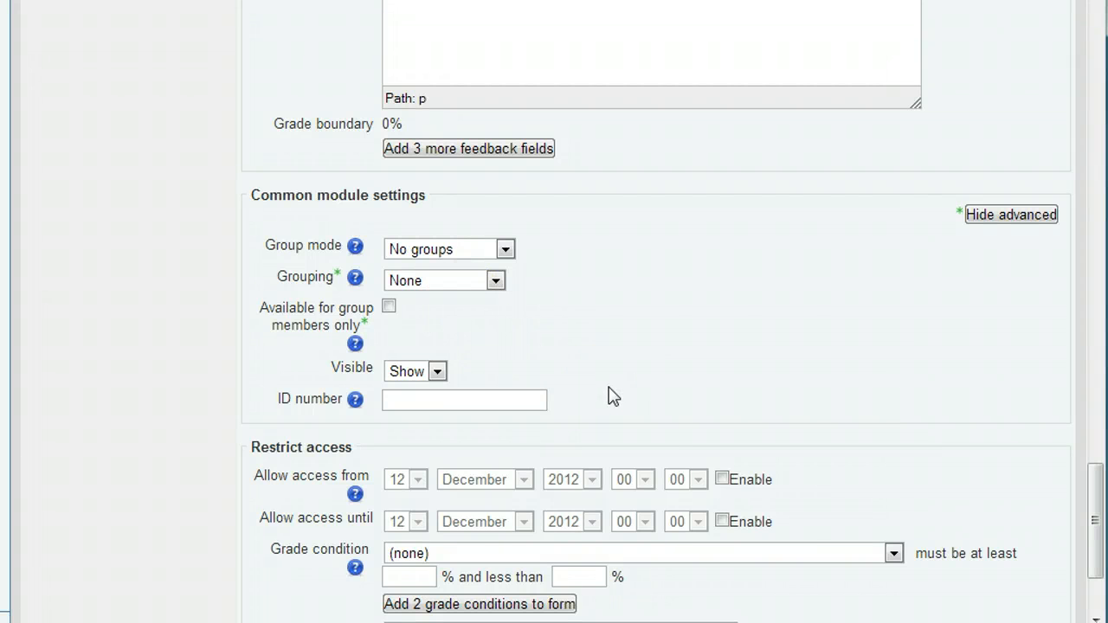
left_click_drag(1094, 482, 1094, 518)
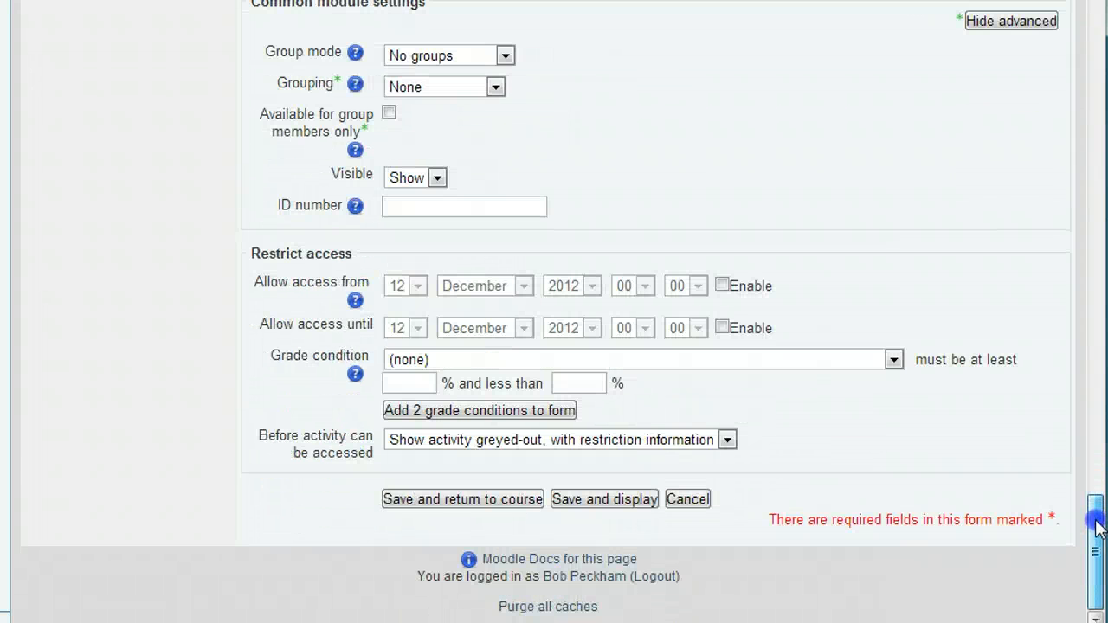
left_click(721, 284)
left_click(722, 327)
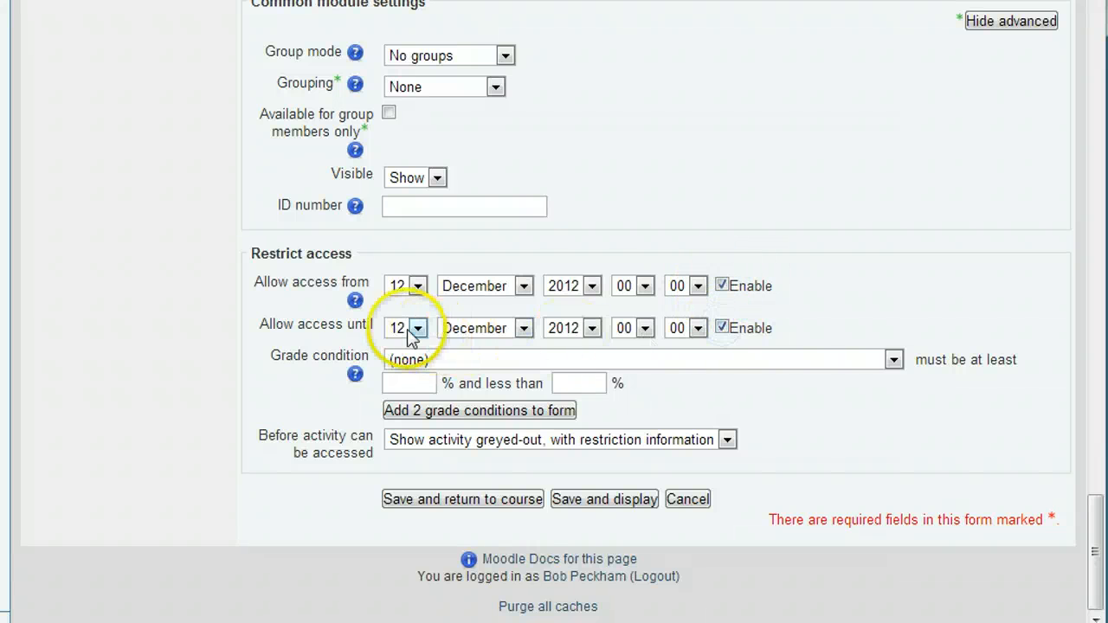
left_click(418, 331)
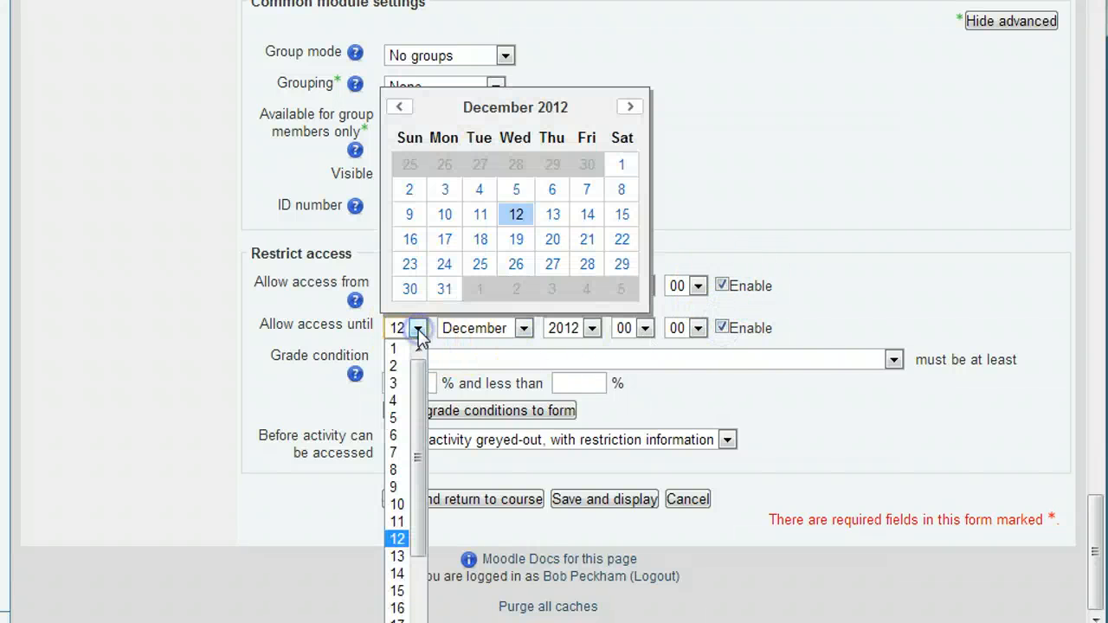
left_click(400, 615)
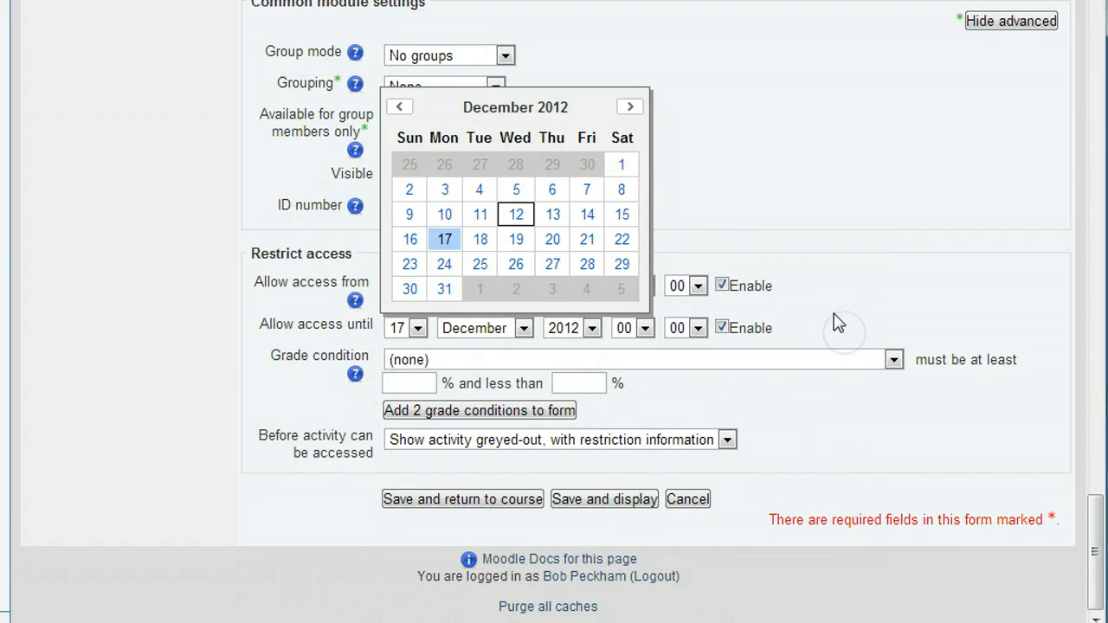
left_click(709, 127)
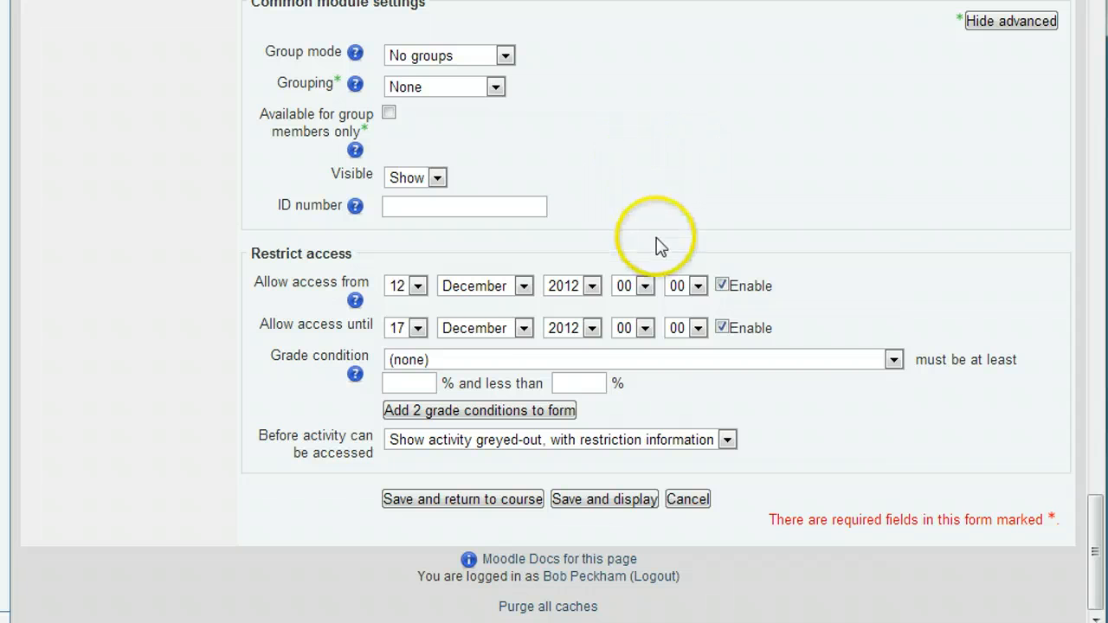
- Require at least 80% on "Quiz for week 1" as the grade condition, keeping the activity greyed-out with restriction information before access
left_click(514, 359)
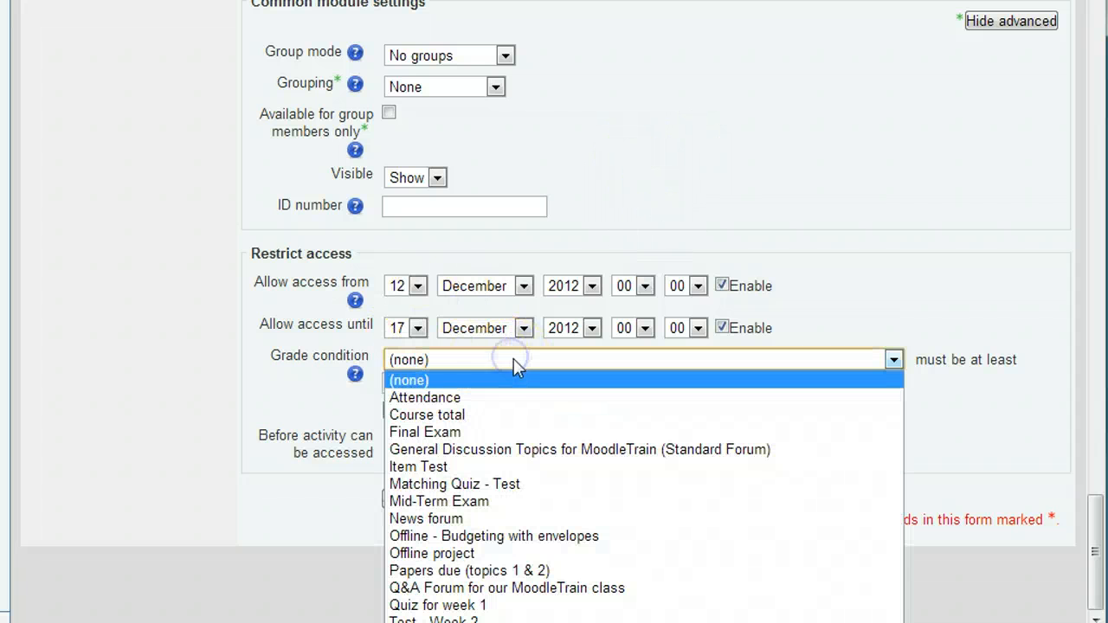
left_click(478, 609)
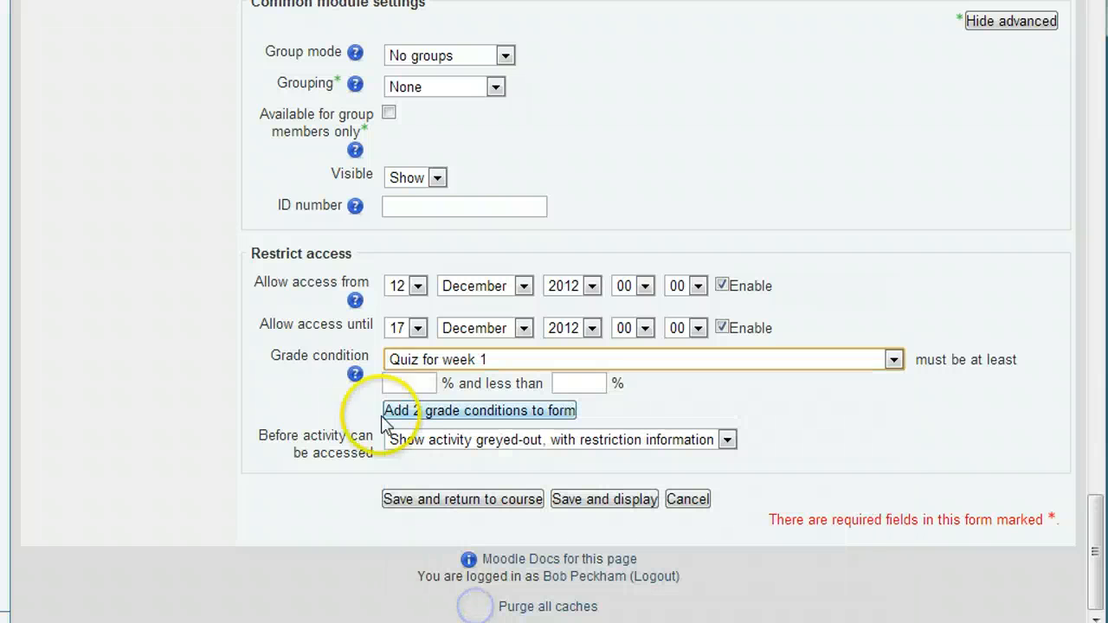
left_click(412, 383)
type("80")
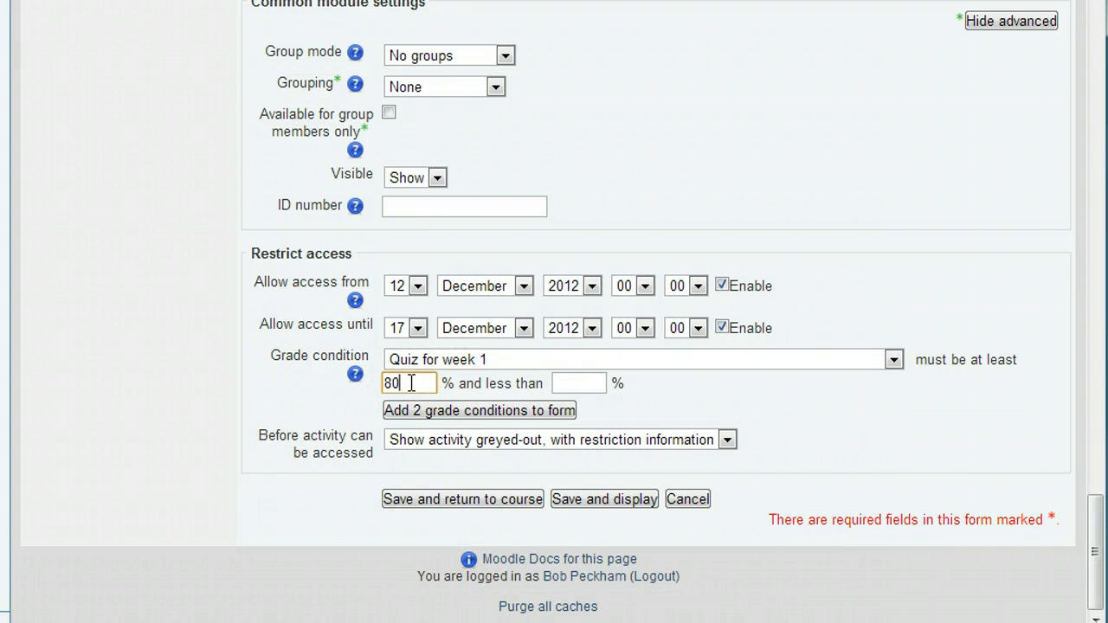
left_click(551, 386)
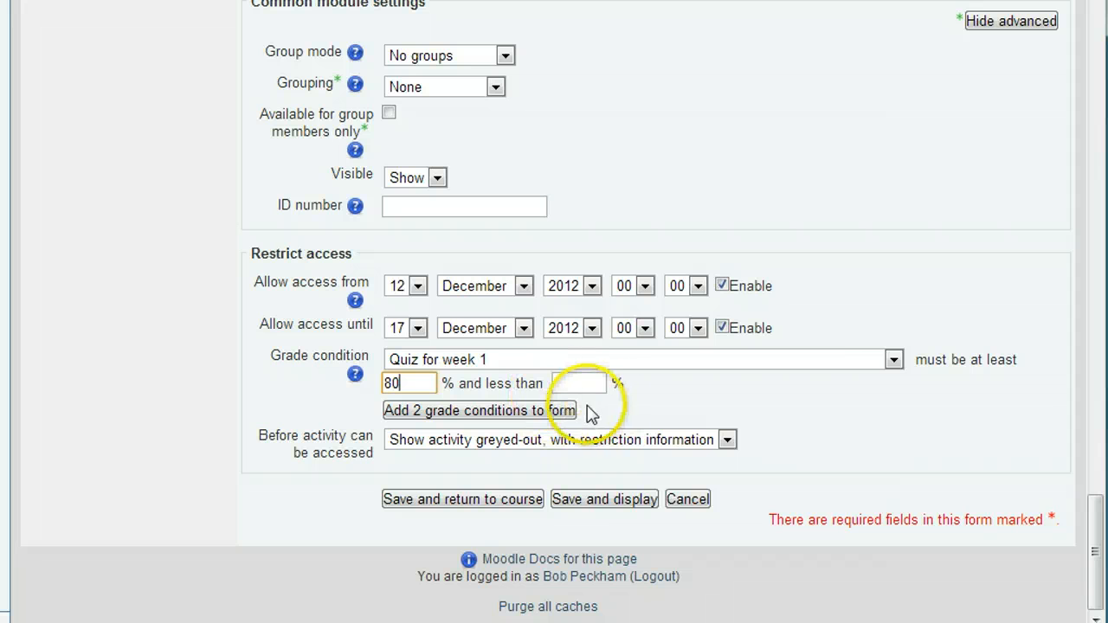
left_click(582, 440)
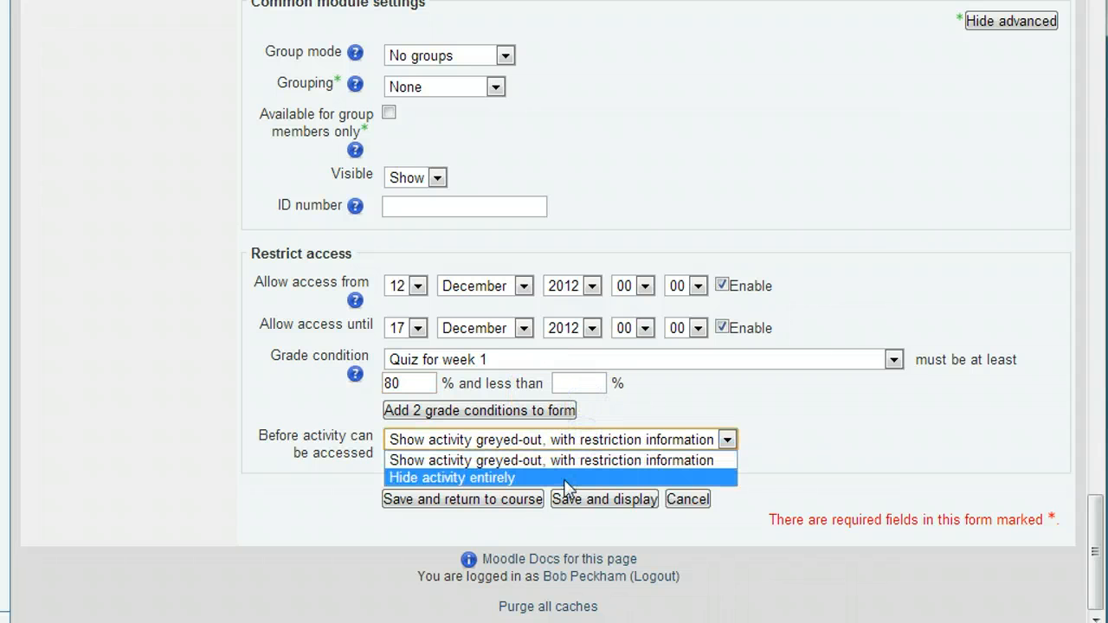
mouse_move(567, 489)
left_mouse_down()
mouse_move(554, 485)
mouse_move(554, 463)
mouse_move(569, 468)
left_mouse_up()
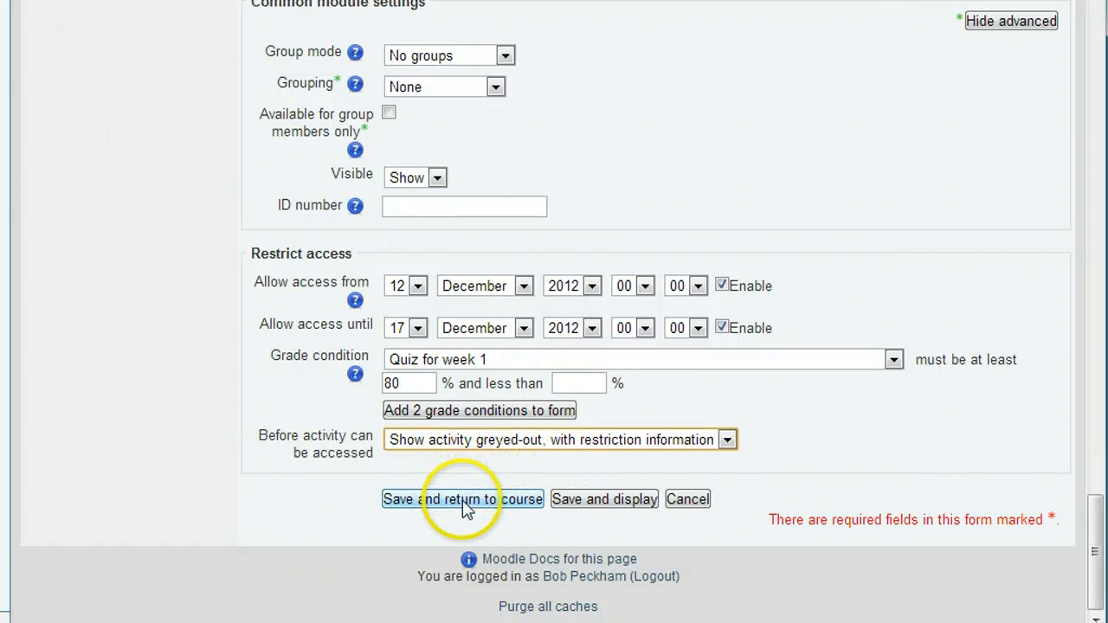
- Save the quiz settings, returning to the course, and open "Quiz - week 3" from its section
left_click(509, 506)
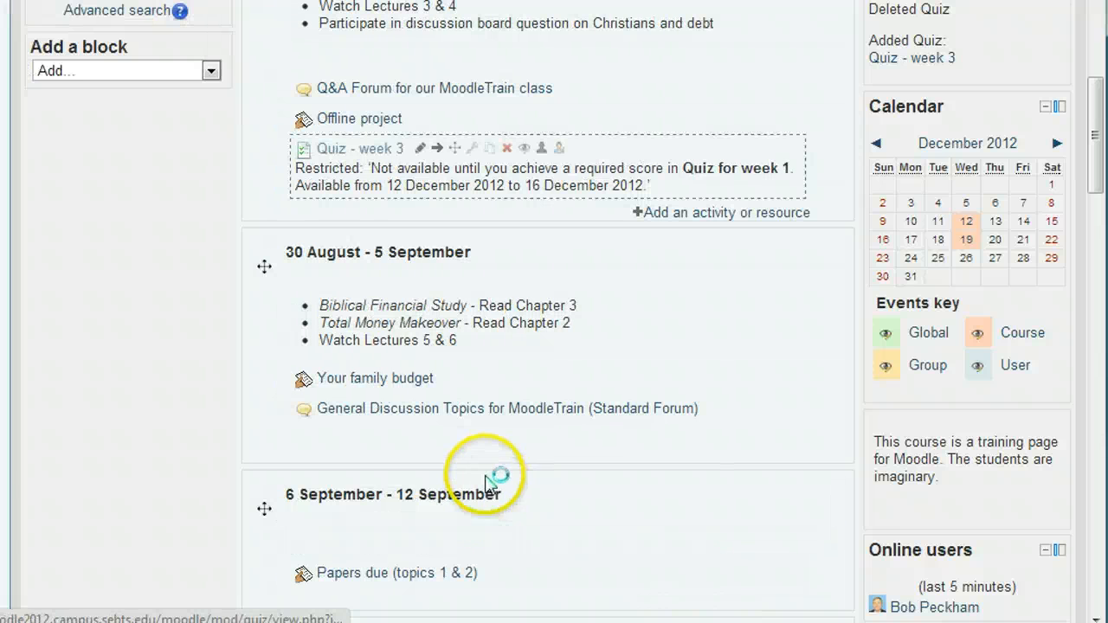
left_click(360, 152)
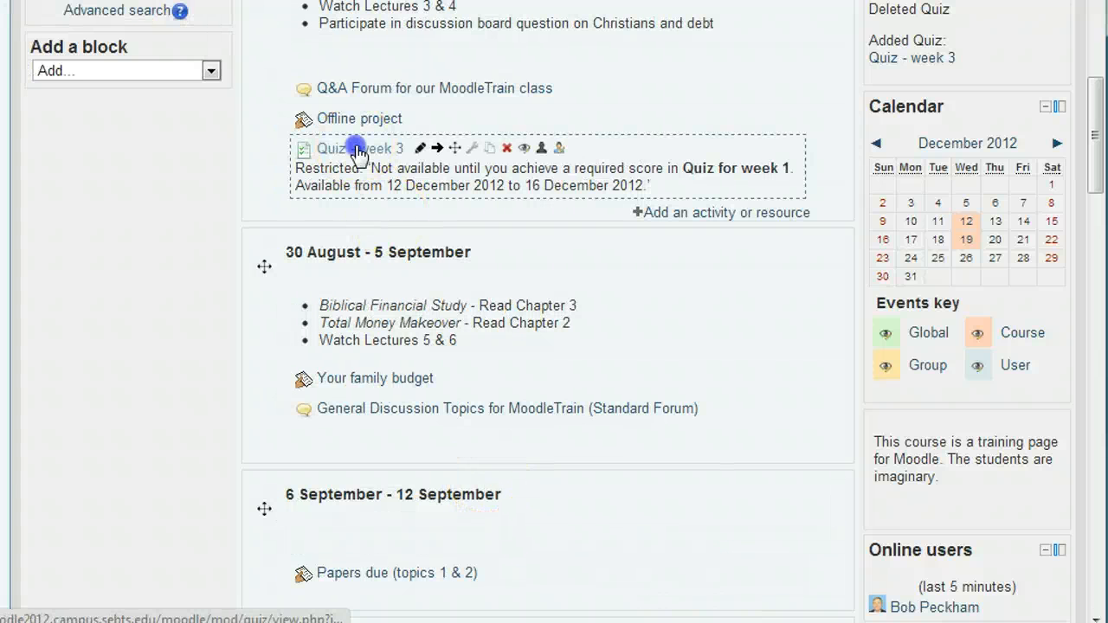